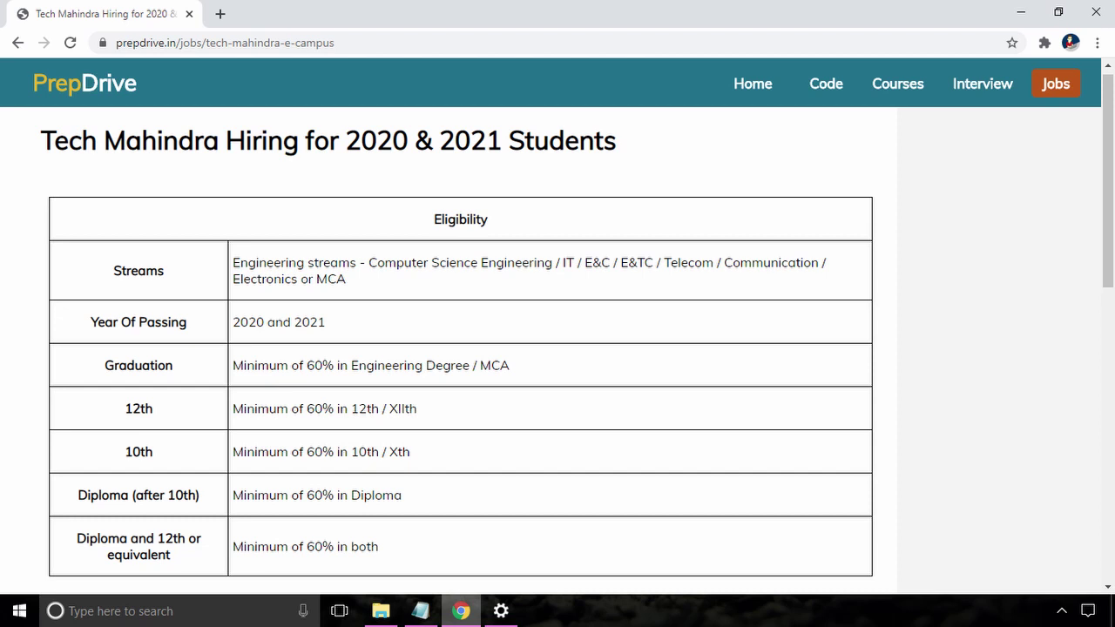
Start the Engineering / MCA candidate registration, accept the instructions and declaration, and continue to the registration form.
{"action": "scroll", "coordinate": [557, 348], "scroll_direction": "down", "scroll_amount": 5}
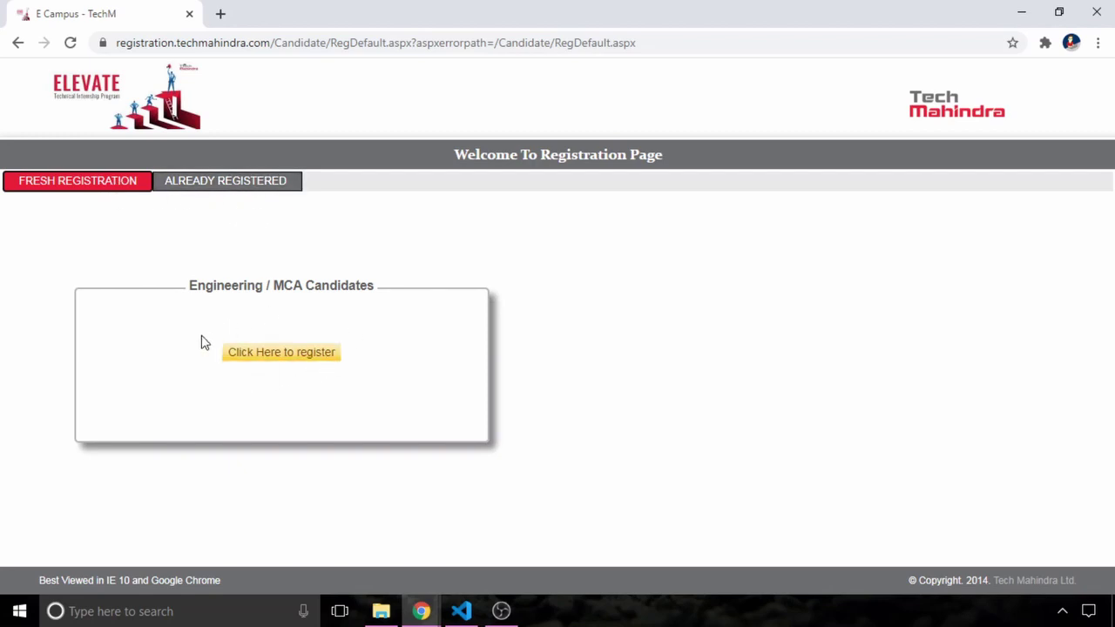
{"action": "left_click", "coordinate": [270, 359]}
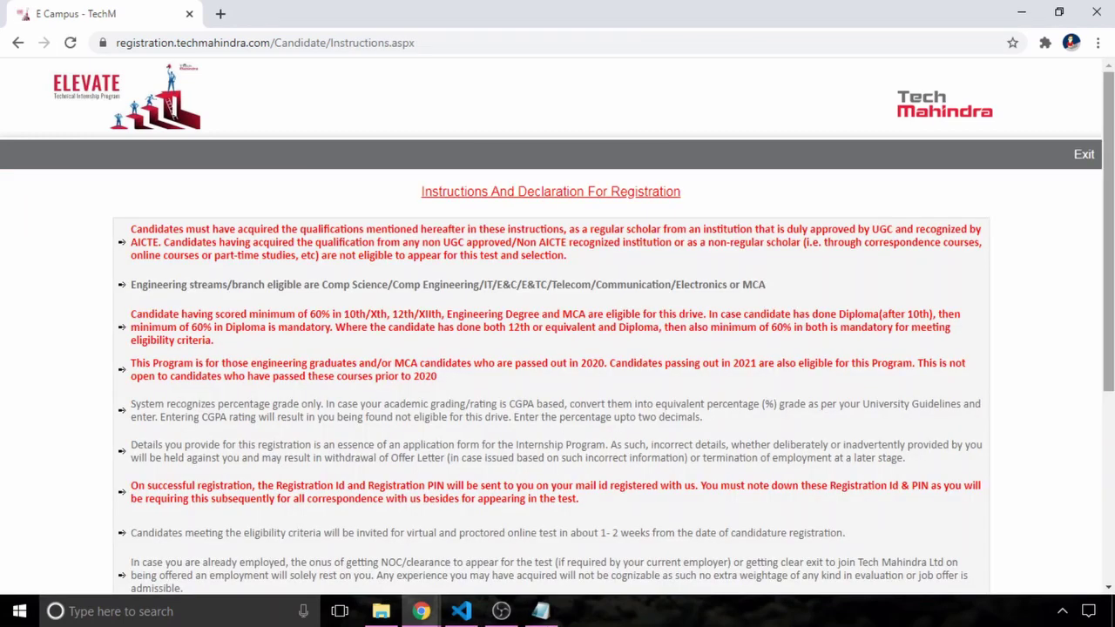
{"action": "scroll", "coordinate": [558, 319], "scroll_direction": "down", "scroll_amount": 1}
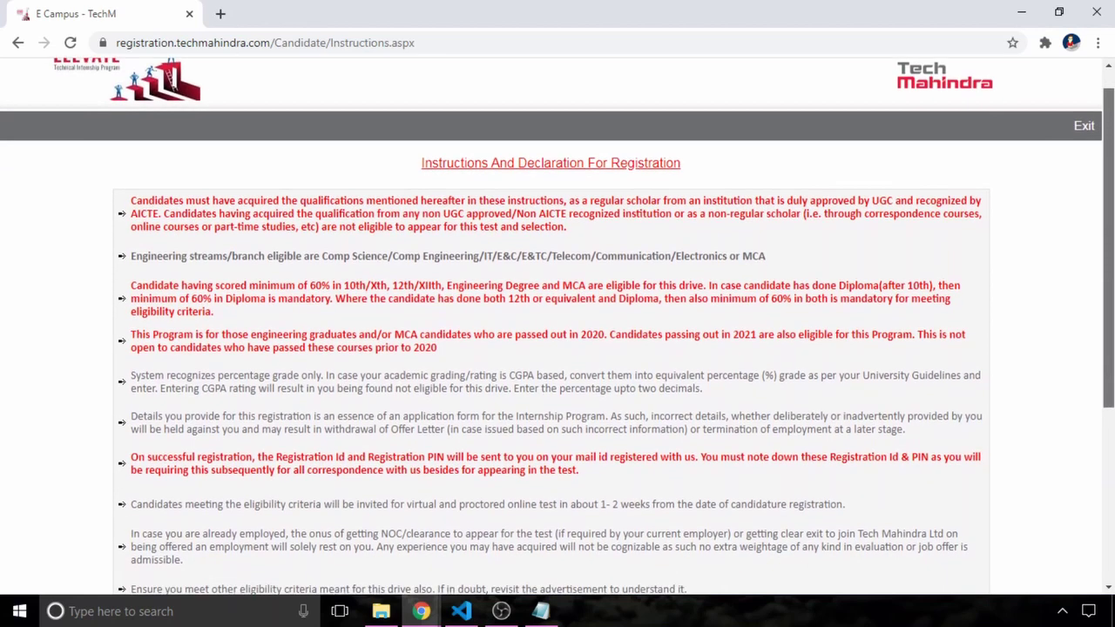
{"action": "scroll", "coordinate": [557, 319], "scroll_direction": "down", "scroll_amount": 1}
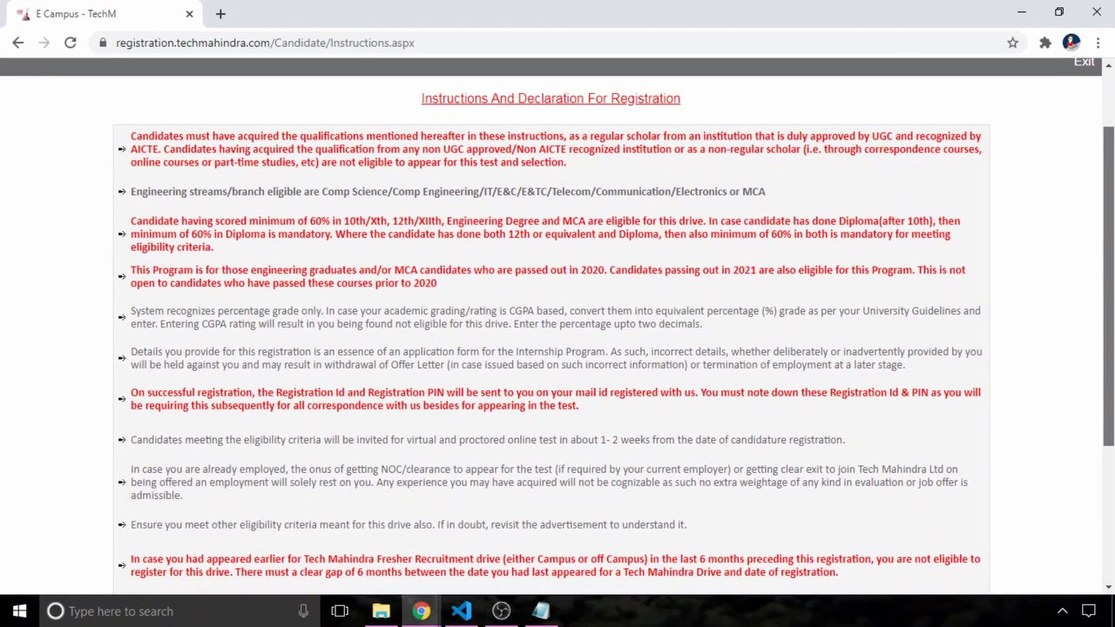
{"action": "scroll", "coordinate": [557, 319], "scroll_direction": "down", "scroll_amount": 3}
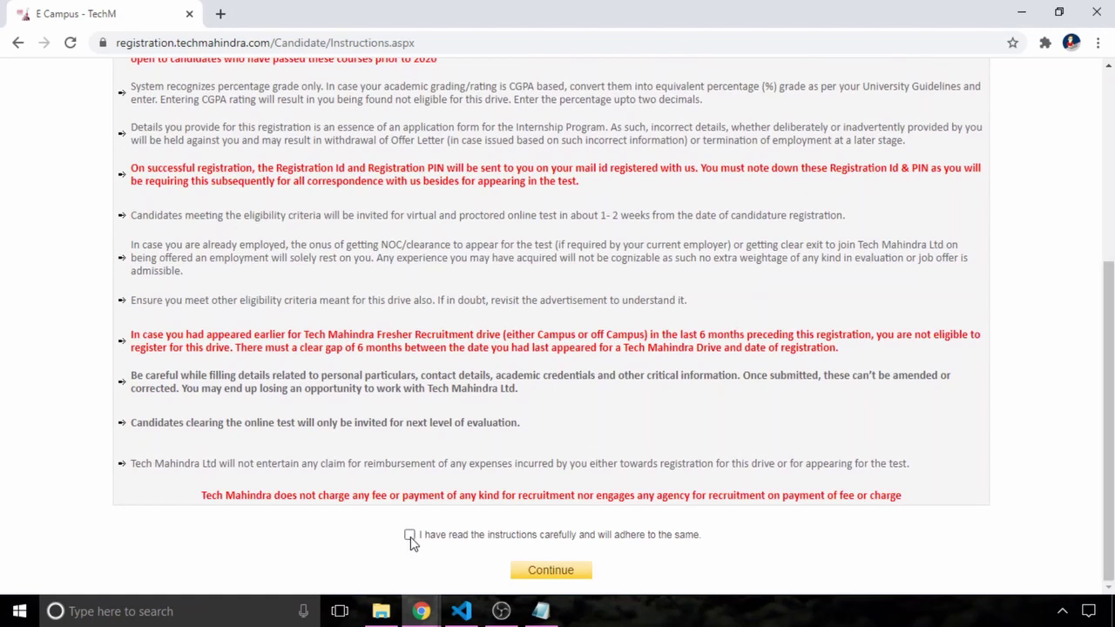
{"action": "left_click", "coordinate": [410, 535]}
{"action": "left_click", "coordinate": [527, 575]}
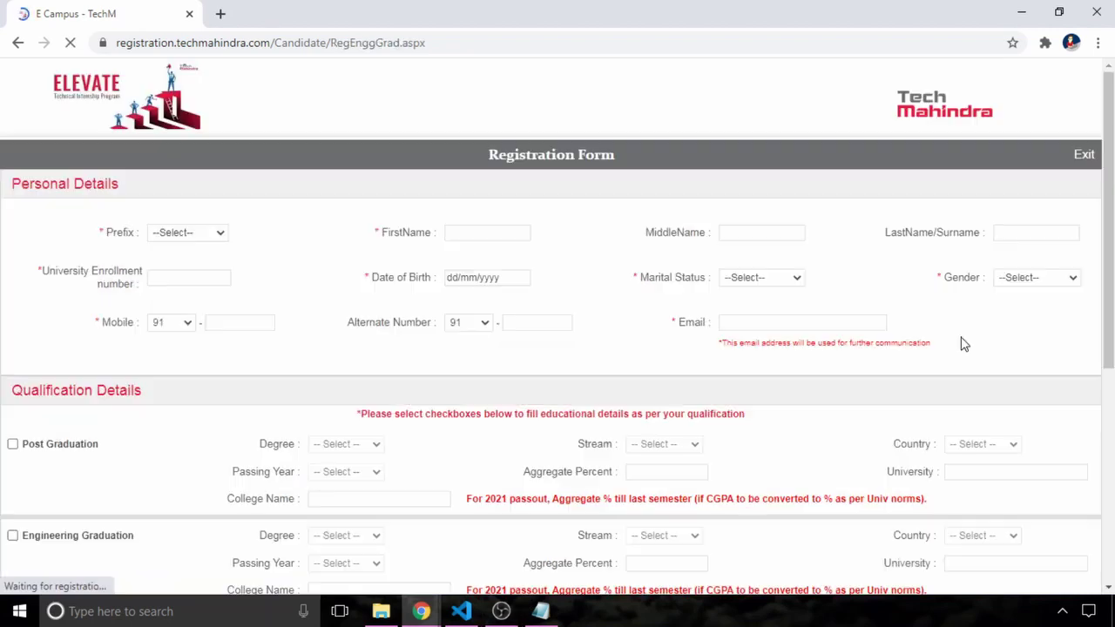
Set the prefix to Mr. and fill in the candidate's first name and surname, leaving the middle name empty.
{"action": "left_click", "coordinate": [193, 235]}
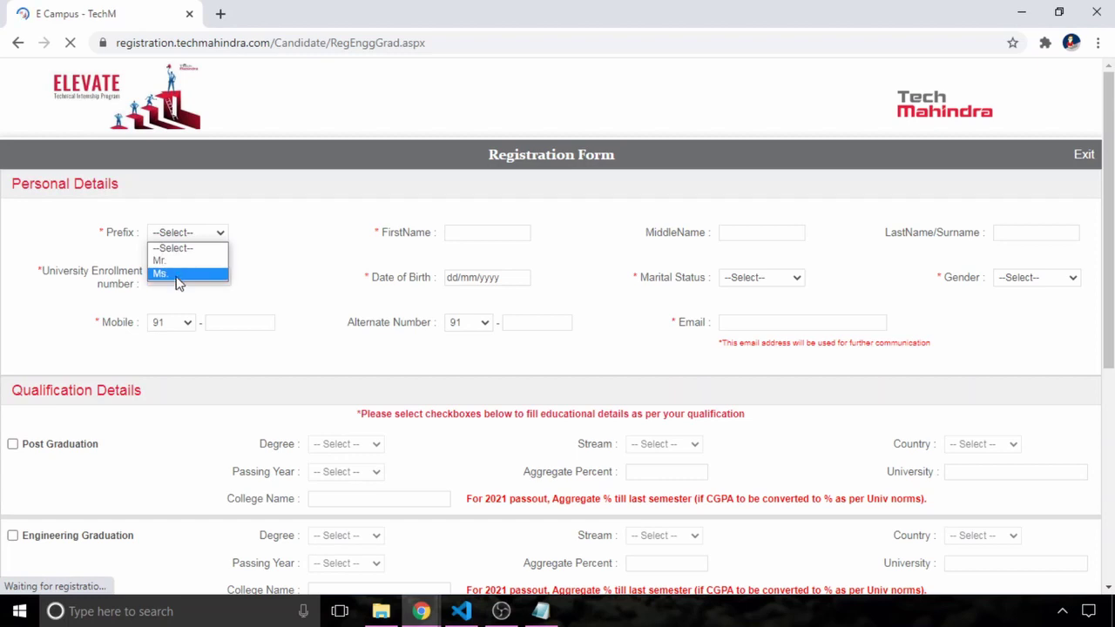
{"action": "left_click", "coordinate": [159, 260]}
{"action": "left_click", "coordinate": [497, 229]}
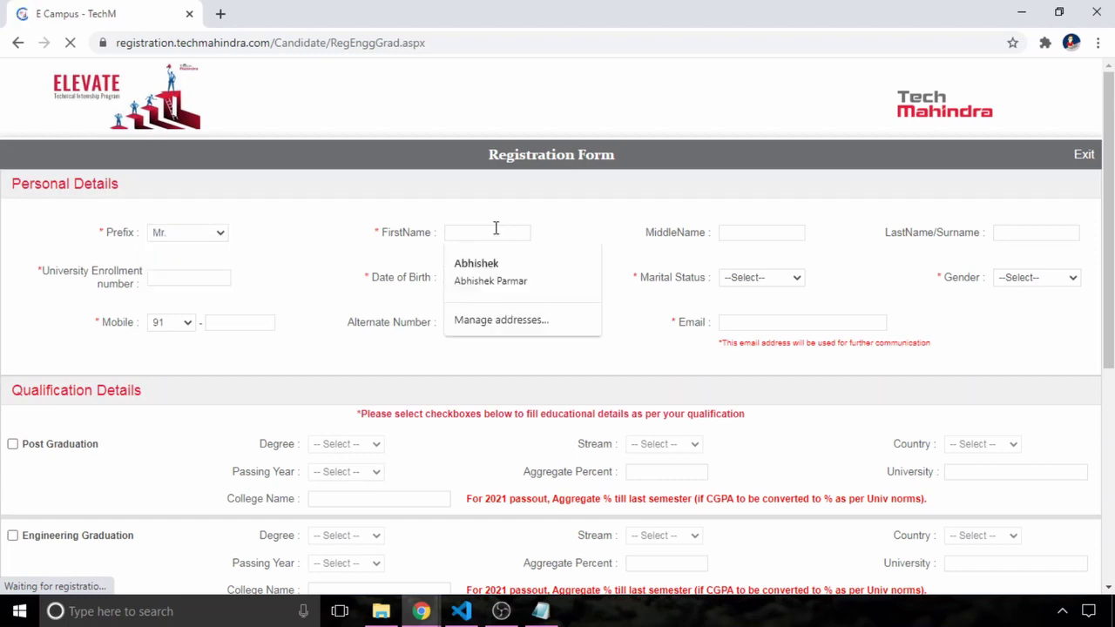
{"action": "left_click", "coordinate": [477, 259]}
{"action": "left_click", "coordinate": [735, 235]}
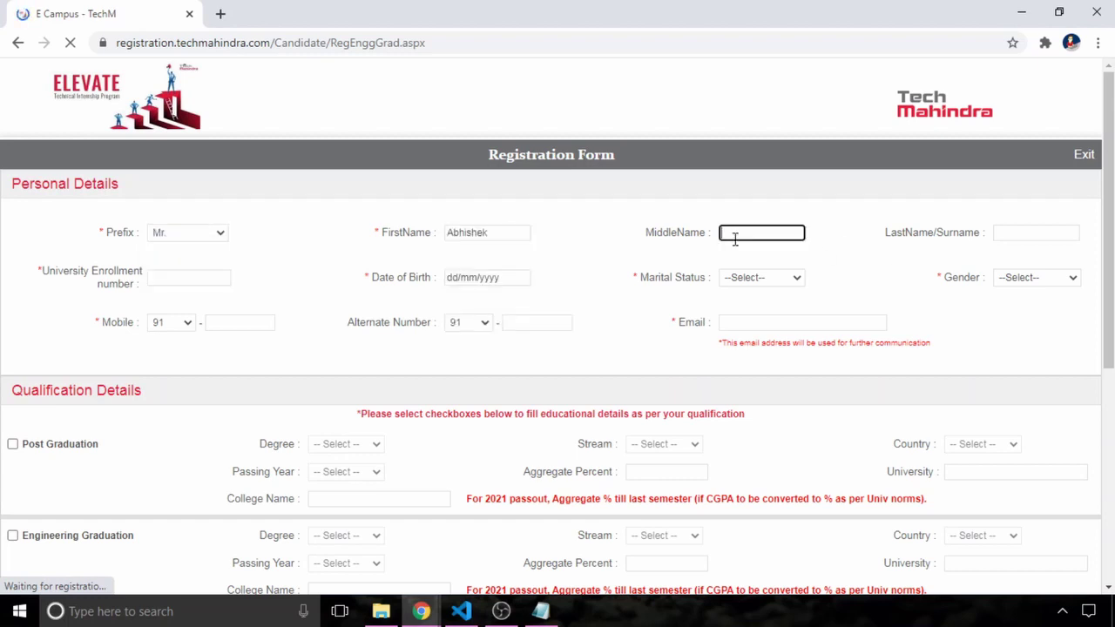
{"action": "left_click", "coordinate": [1015, 231]}
{"action": "key", "text": "Down"}
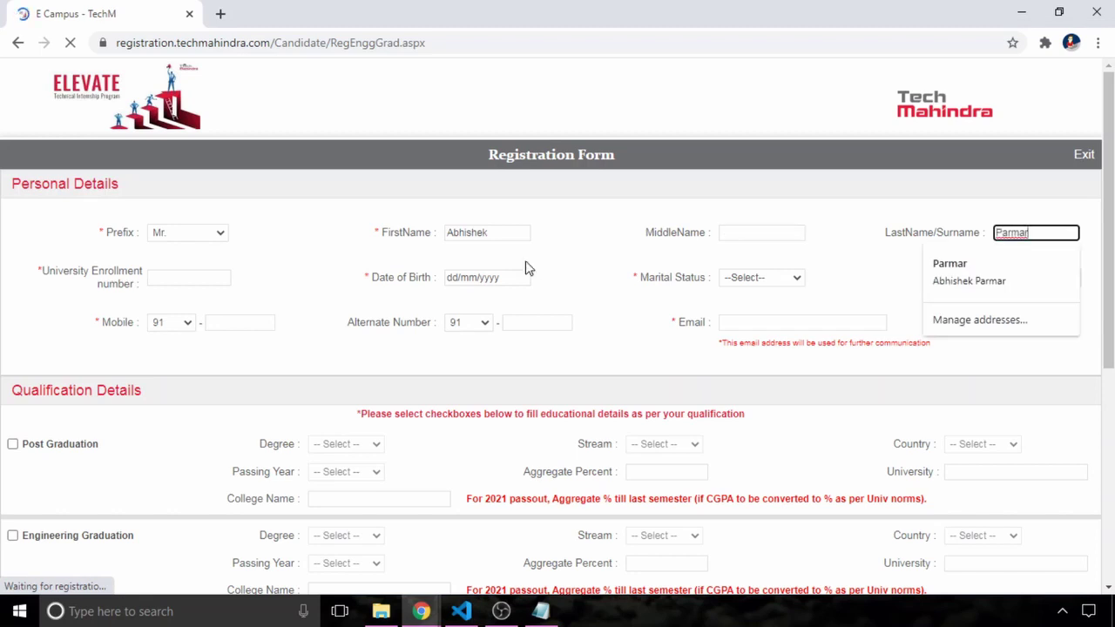
{"action": "key", "text": "Return"}
Set the marital status to Single and the gender to Male in the personal details.
{"action": "left_click", "coordinate": [166, 284]}
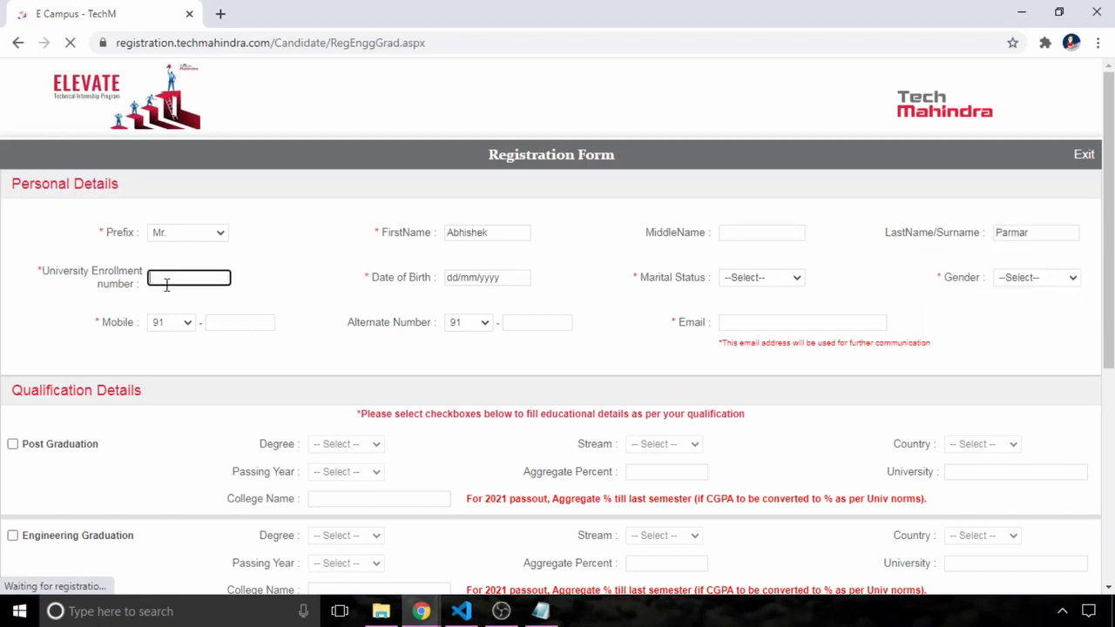
{"action": "left_click", "coordinate": [446, 279]}
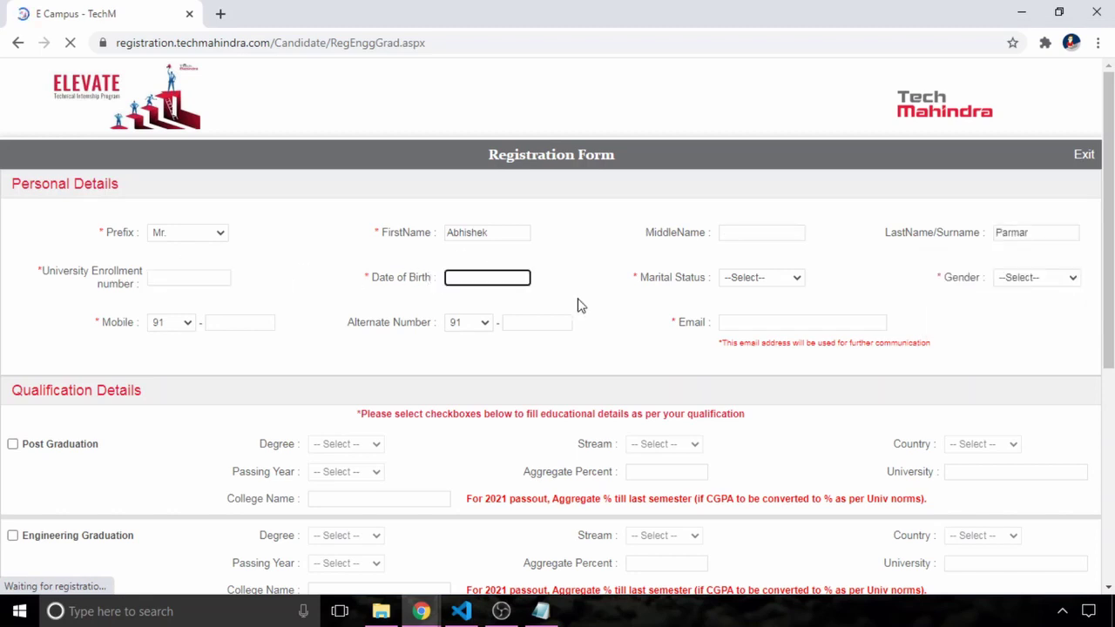
{"action": "left_click", "coordinate": [763, 281]}
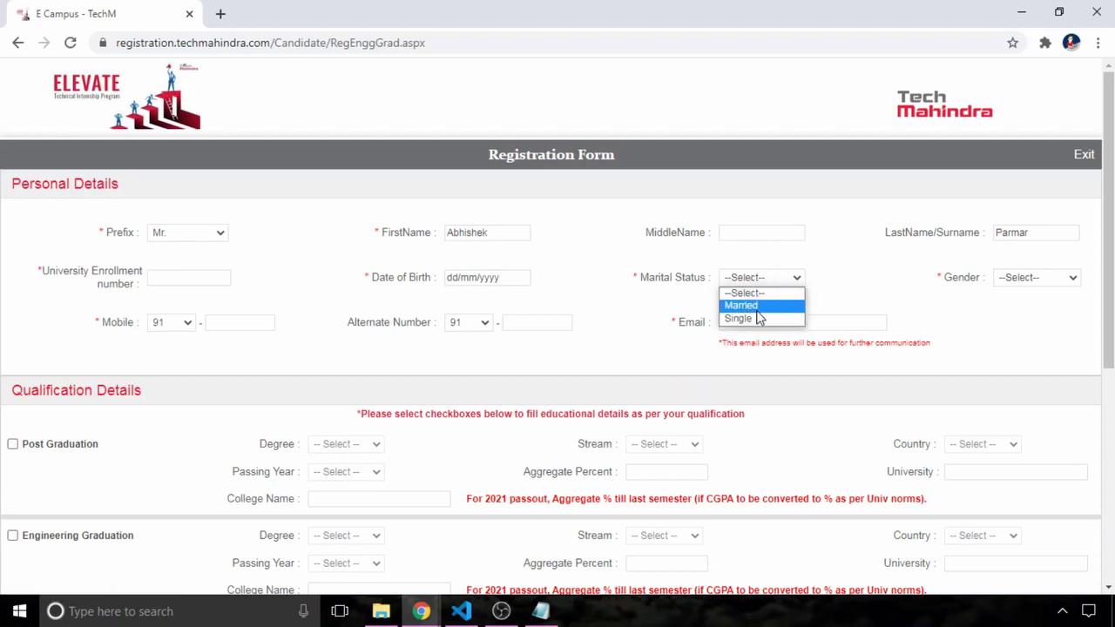
{"action": "left_click", "coordinate": [755, 319]}
{"action": "left_click", "coordinate": [1032, 280]}
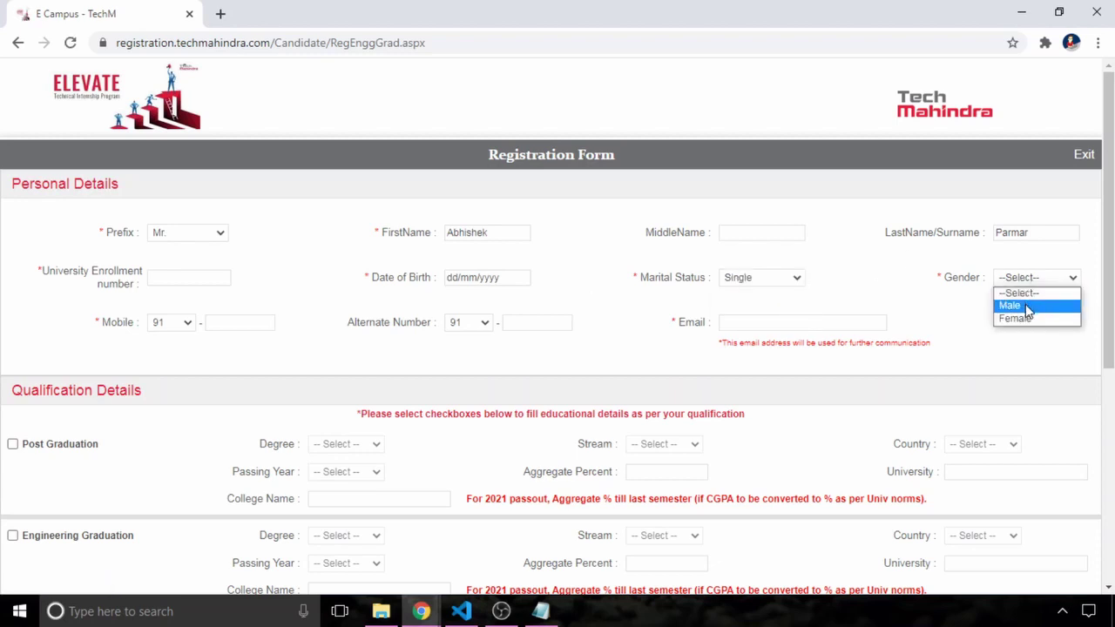
{"action": "left_click", "coordinate": [1025, 304]}
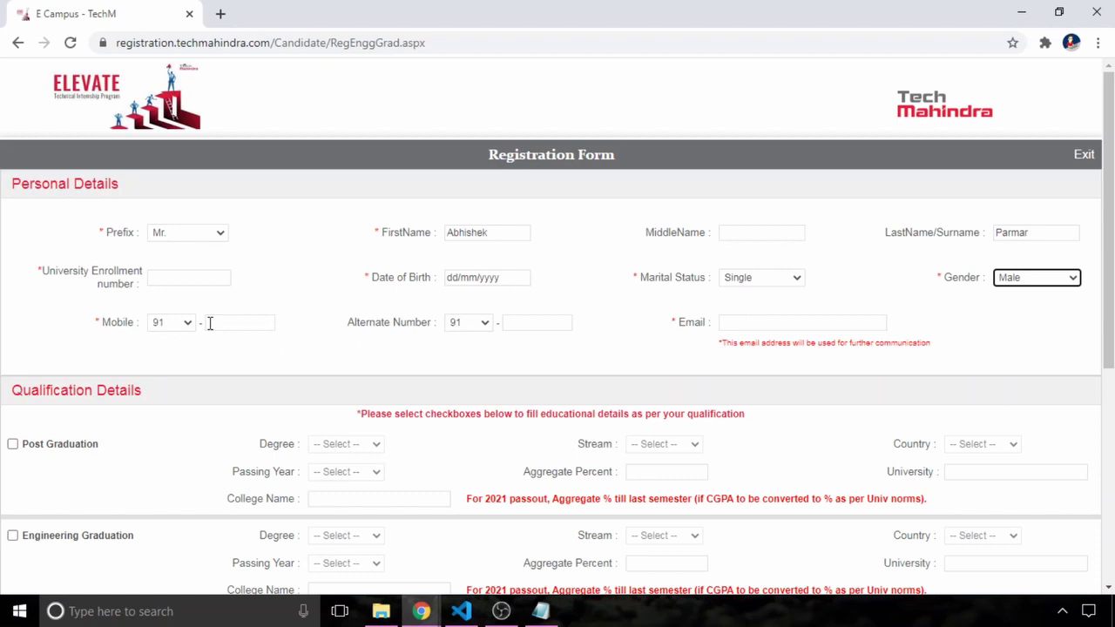
{"action": "left_click", "coordinate": [166, 323]}
{"action": "left_click", "coordinate": [170, 324]}
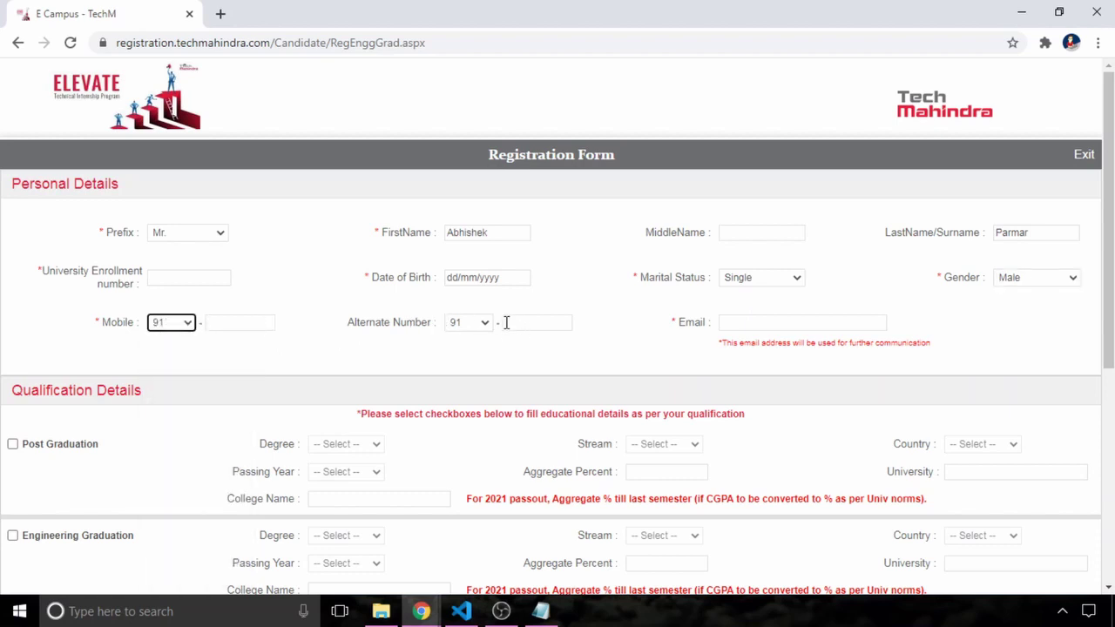
{"action": "left_click_drag", "start_coordinate": [681, 322], "coordinate": [713, 324]}
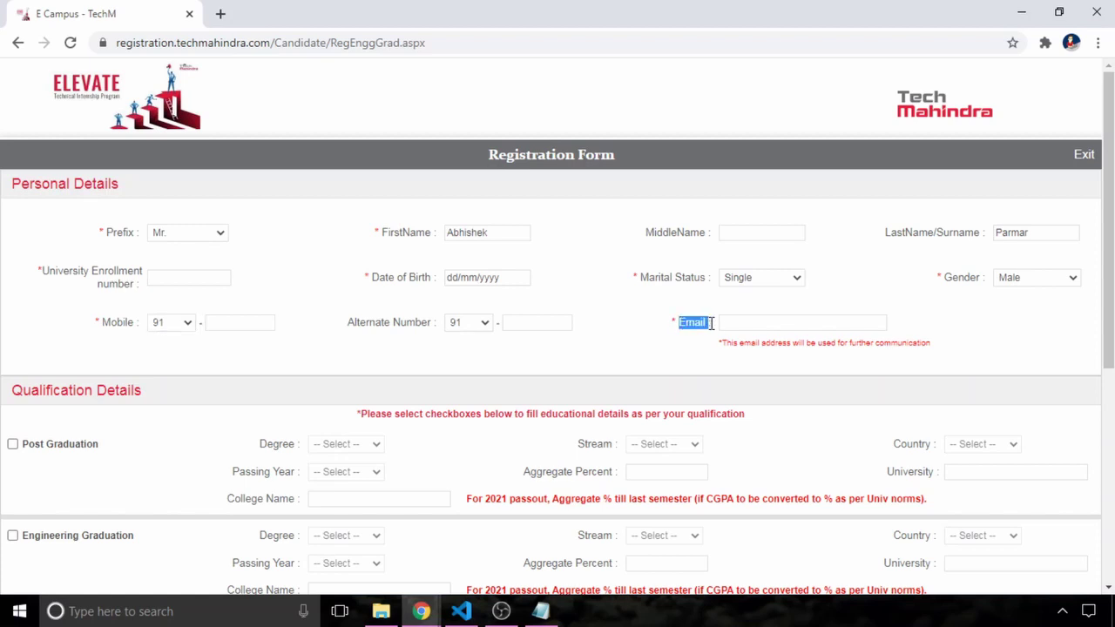
Enable Engineering Graduation in the qualification details and set its degree to BE.
{"action": "scroll", "coordinate": [713, 323], "scroll_direction": "down", "scroll_amount": 3}
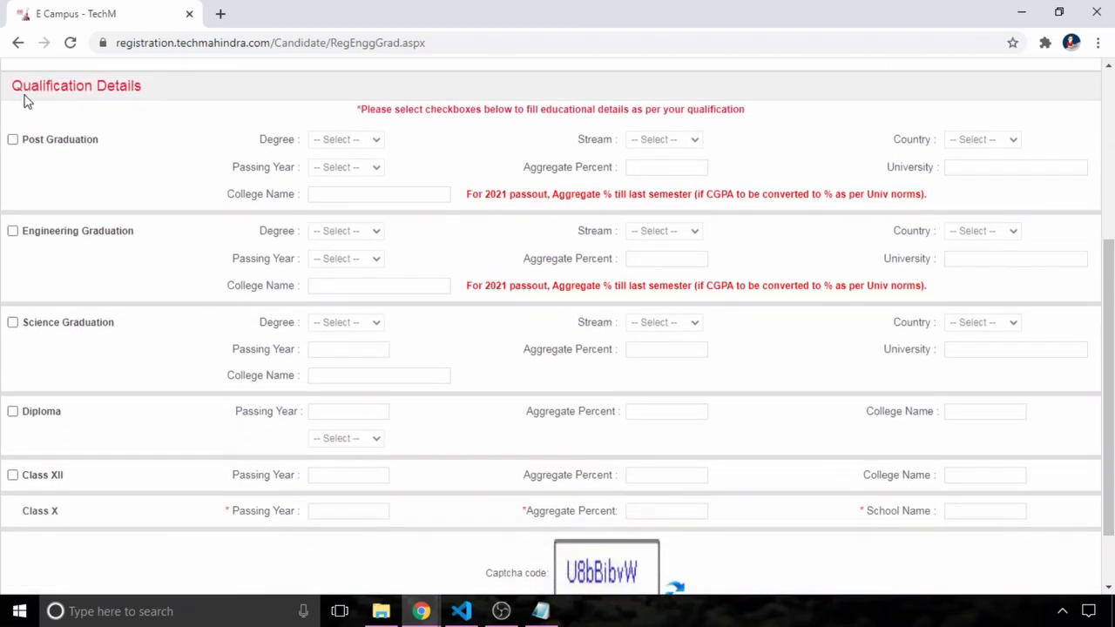
{"action": "left_click_drag", "start_coordinate": [19, 86], "coordinate": [172, 90]}
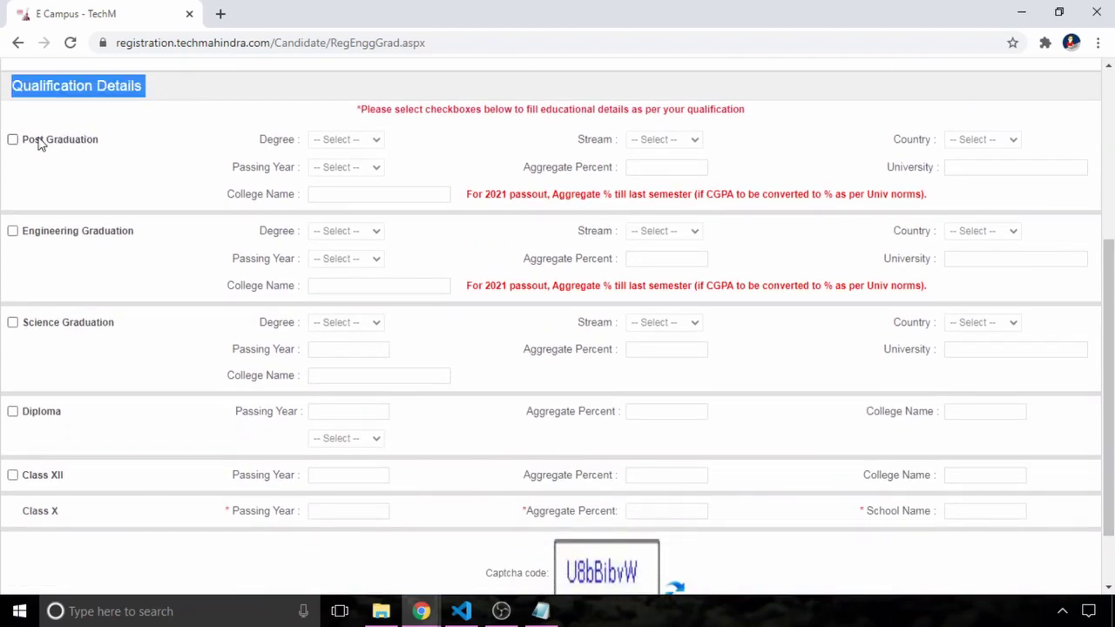
{"action": "left_click_drag", "start_coordinate": [39, 144], "coordinate": [119, 145]}
{"action": "left_click_drag", "start_coordinate": [41, 233], "coordinate": [172, 253]}
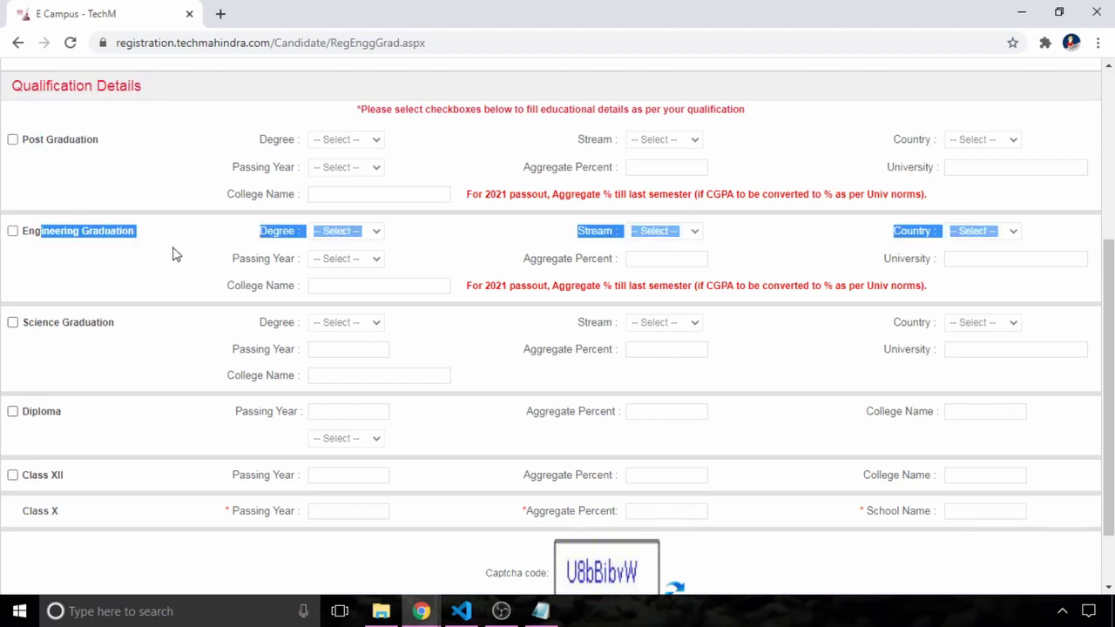
{"action": "left_click", "coordinate": [13, 238]}
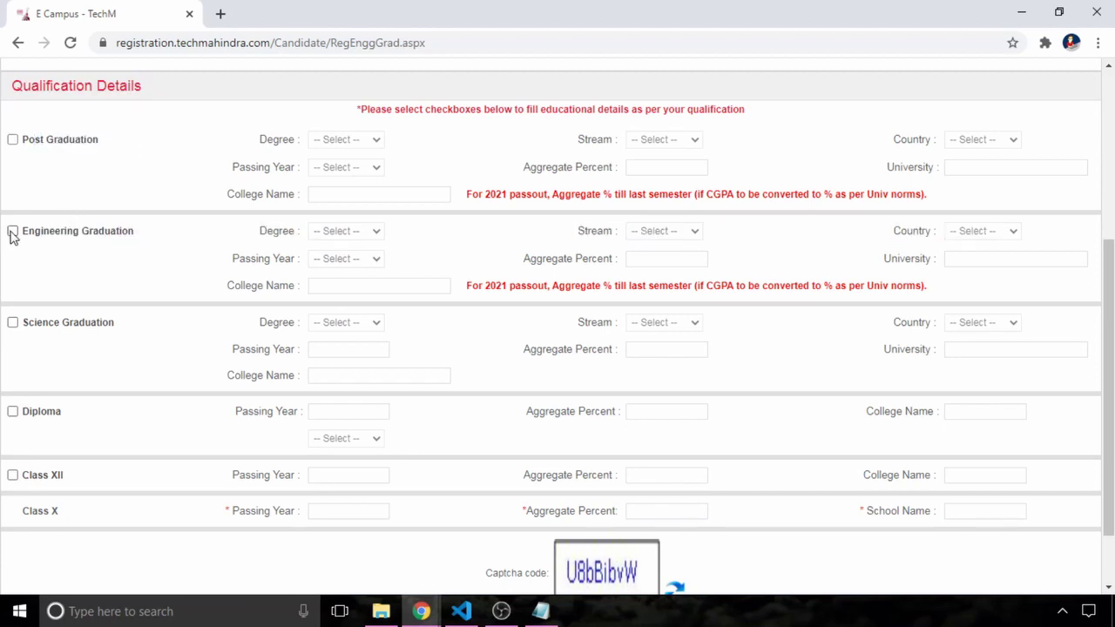
{"action": "left_click", "coordinate": [13, 233]}
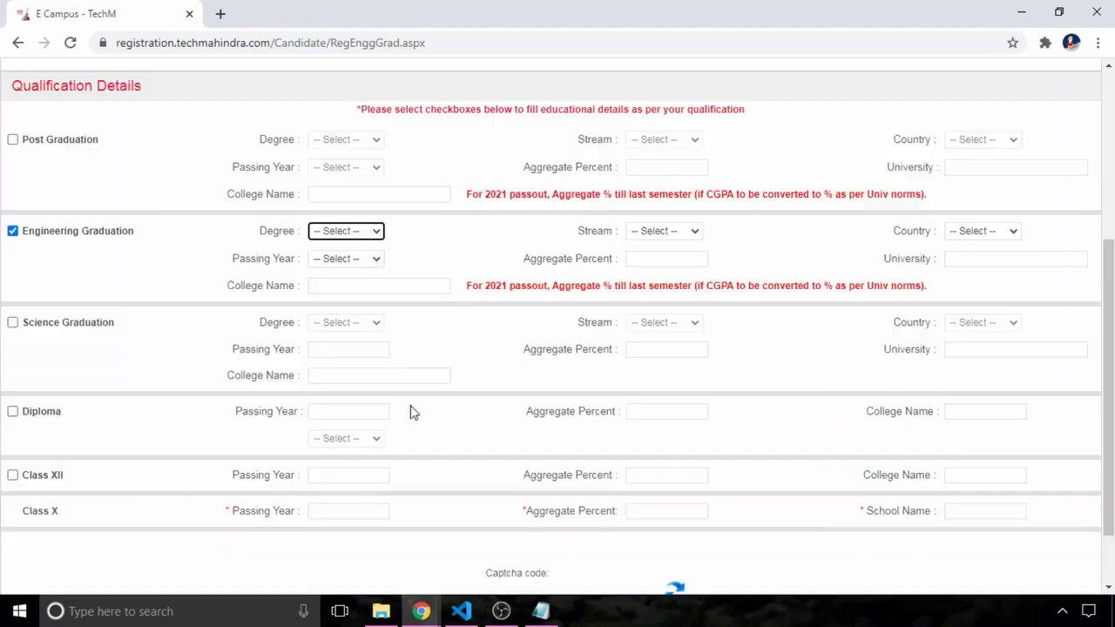
{"action": "left_click", "coordinate": [357, 233]}
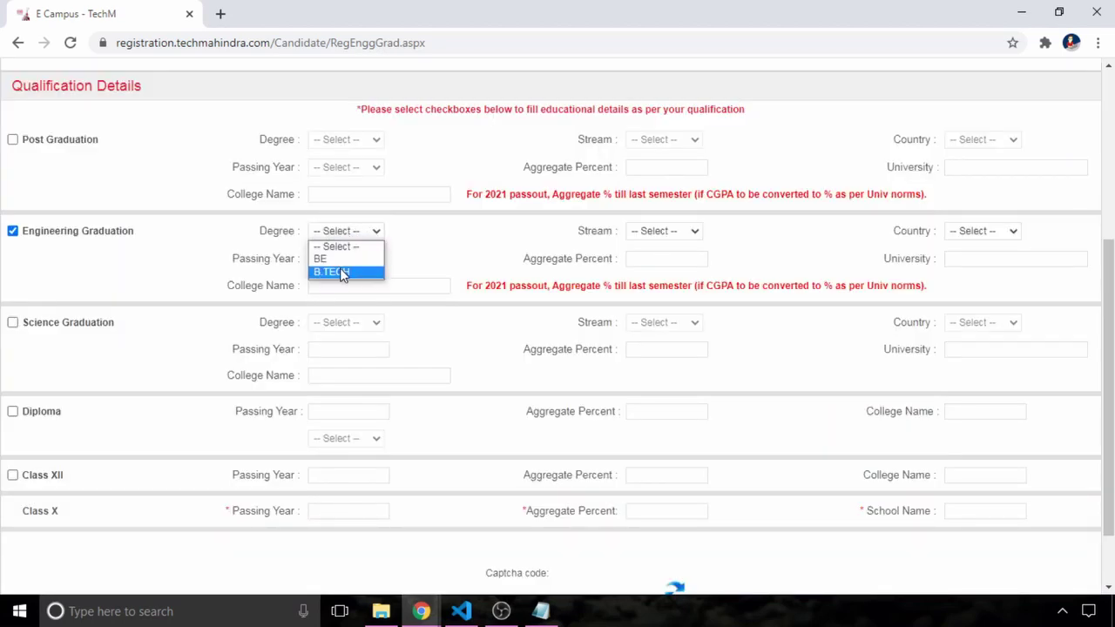
{"action": "left_click", "coordinate": [340, 260]}
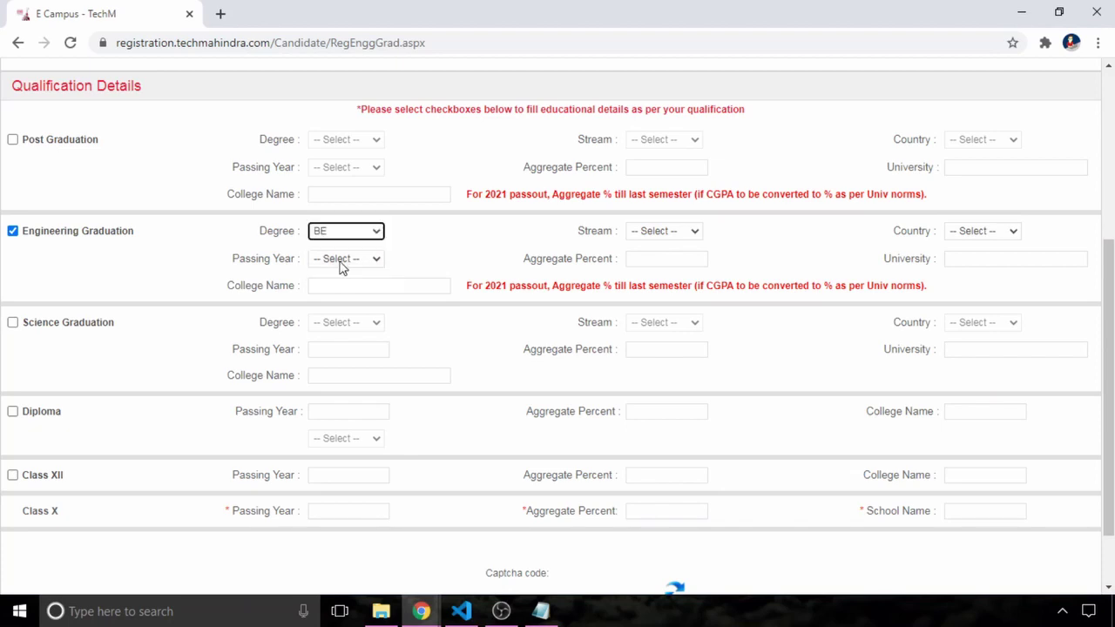
Set the engineering graduation's stream to Electronics & Communication, country to India and passing year to 2020.
{"action": "left_click", "coordinate": [679, 233]}
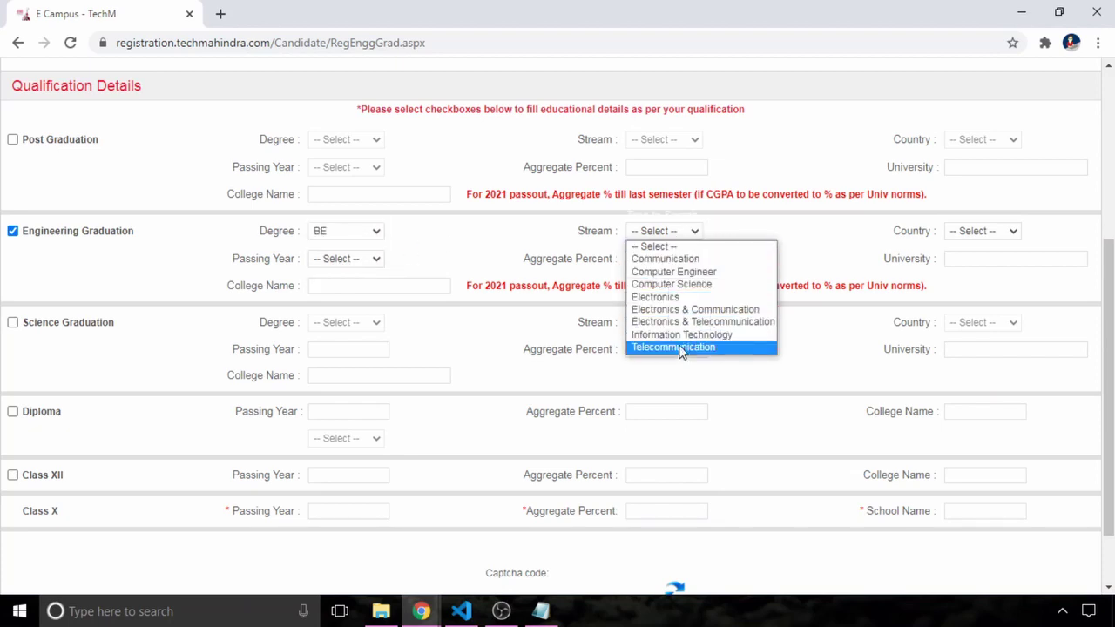
{"action": "left_click", "coordinate": [679, 311]}
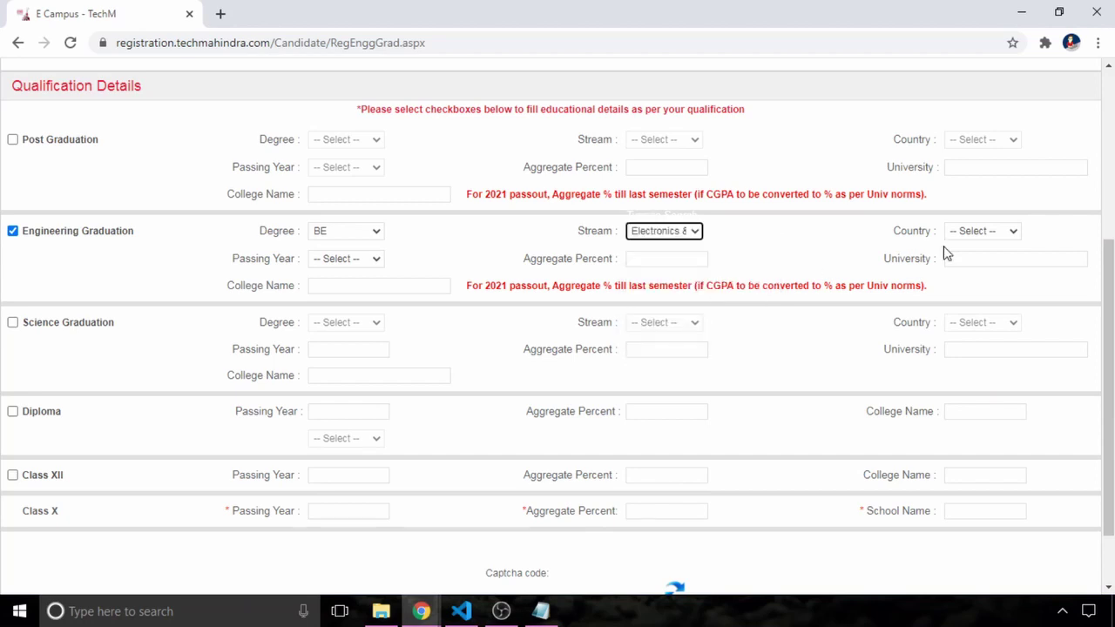
{"action": "left_click", "coordinate": [1007, 242]}
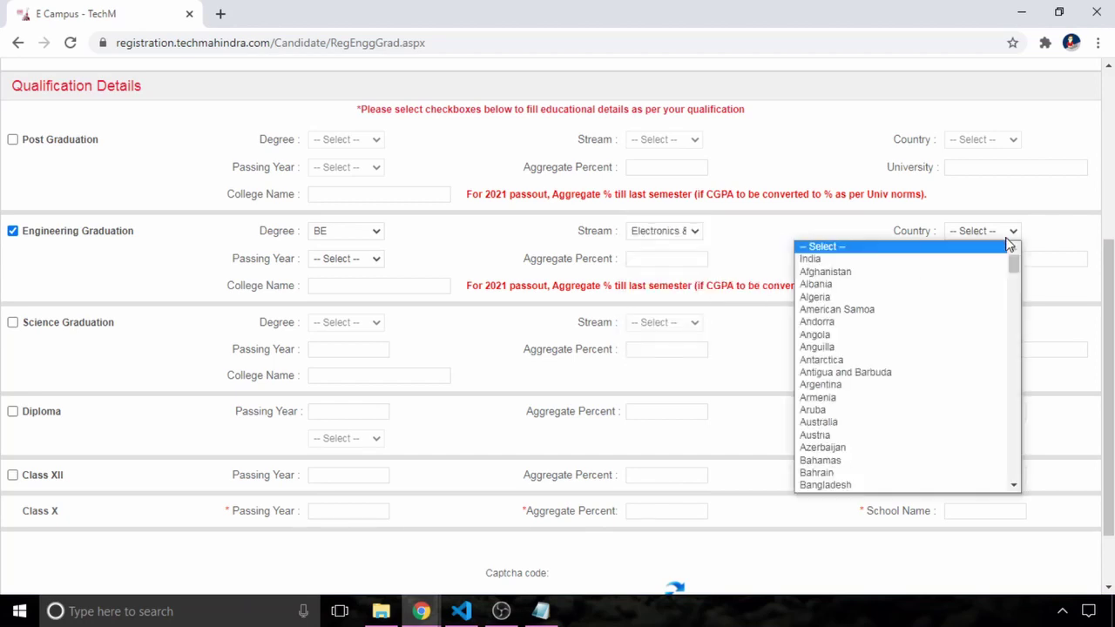
{"action": "left_click", "coordinate": [824, 261]}
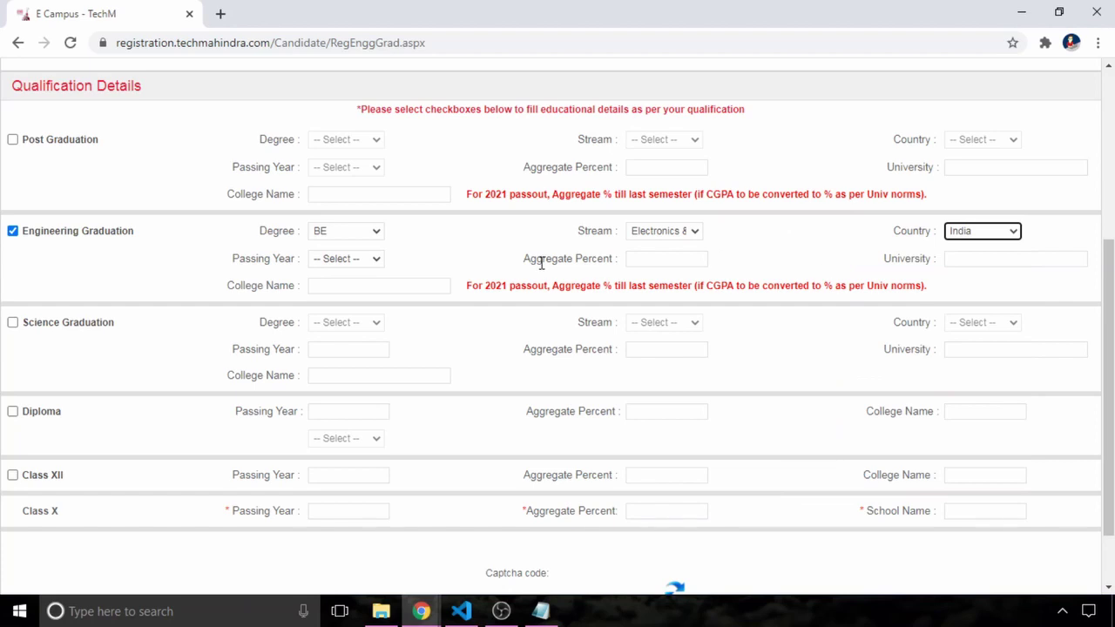
{"action": "left_click", "coordinate": [328, 261]}
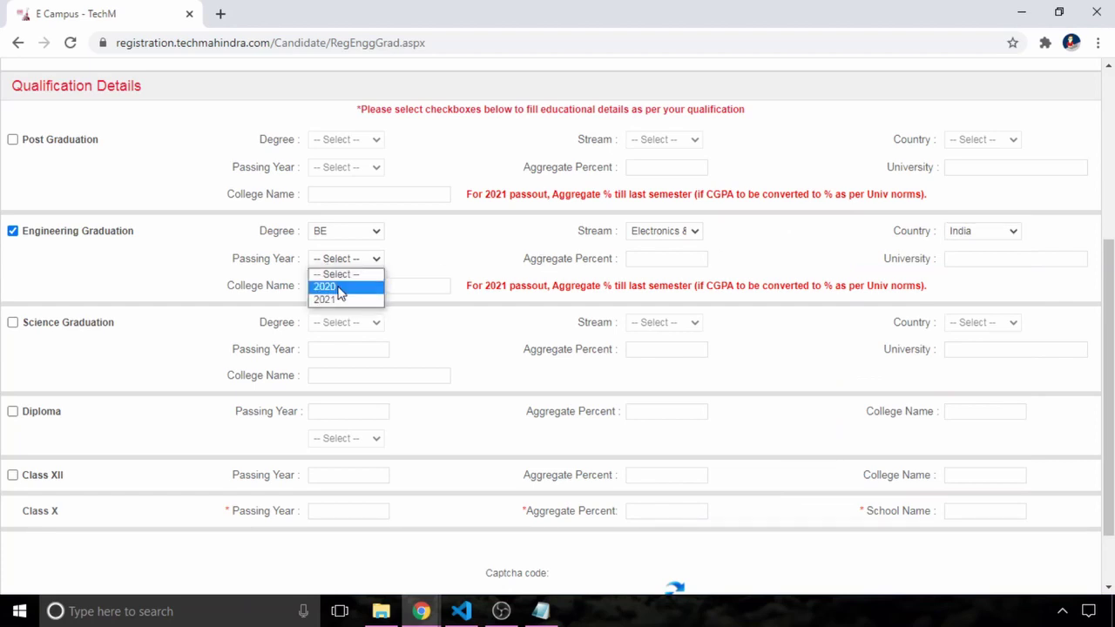
{"action": "left_click", "coordinate": [326, 286]}
Enter 86 as the engineering graduation's aggregate percent and RGPV as its university.
{"action": "left_click", "coordinate": [693, 260]}
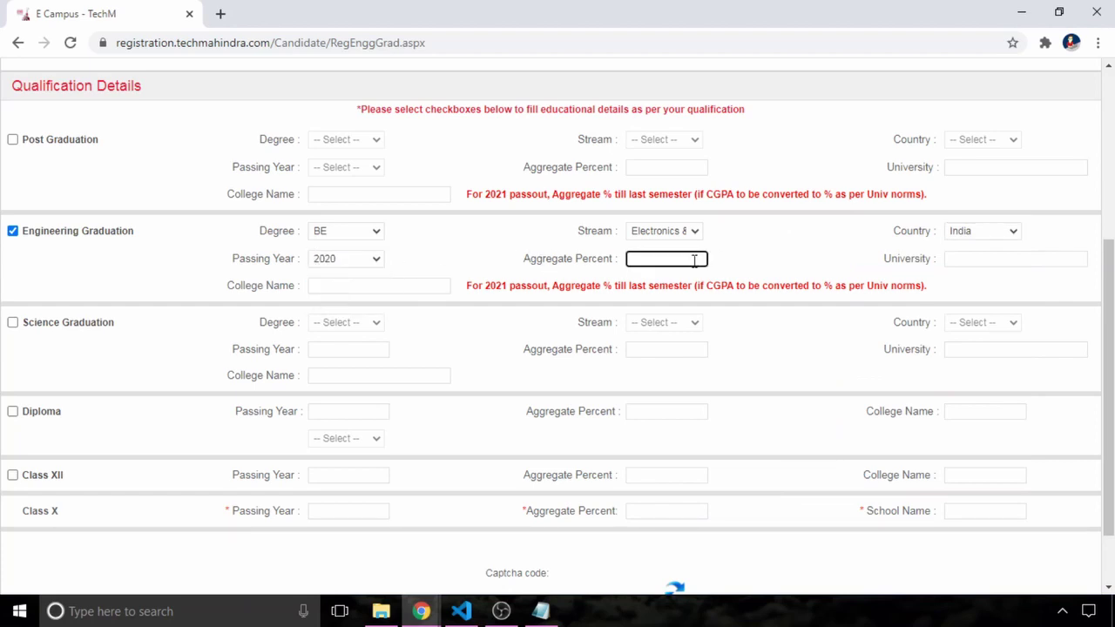
{"action": "type", "text": "86"}
{"action": "left_click", "coordinate": [970, 252]}
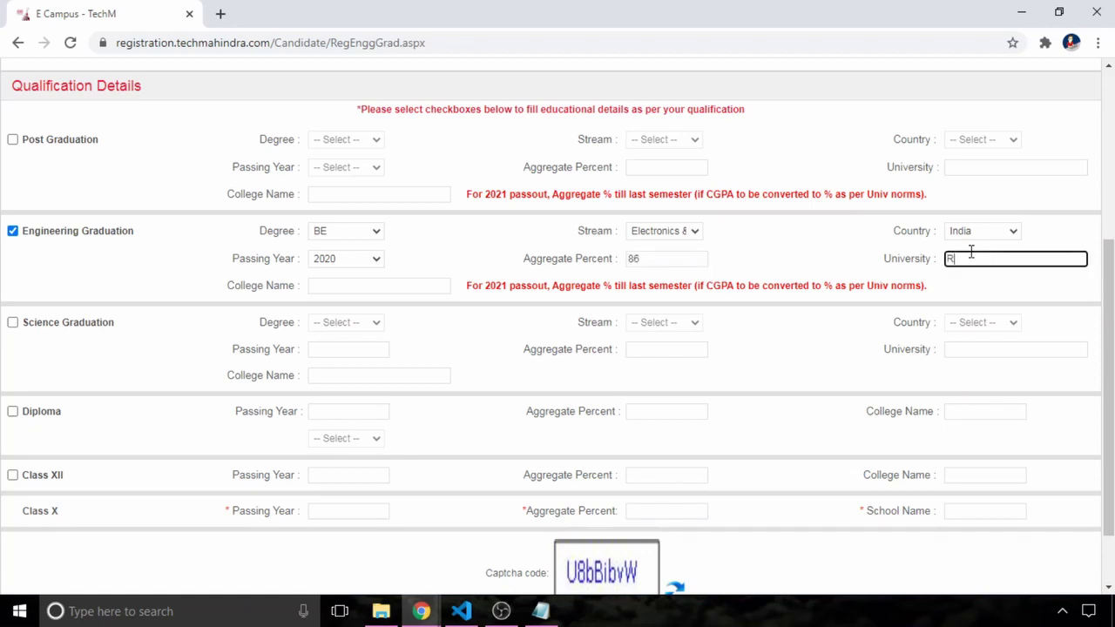
{"action": "type", "text": "RG"}
{"action": "type", "text": "PV"}
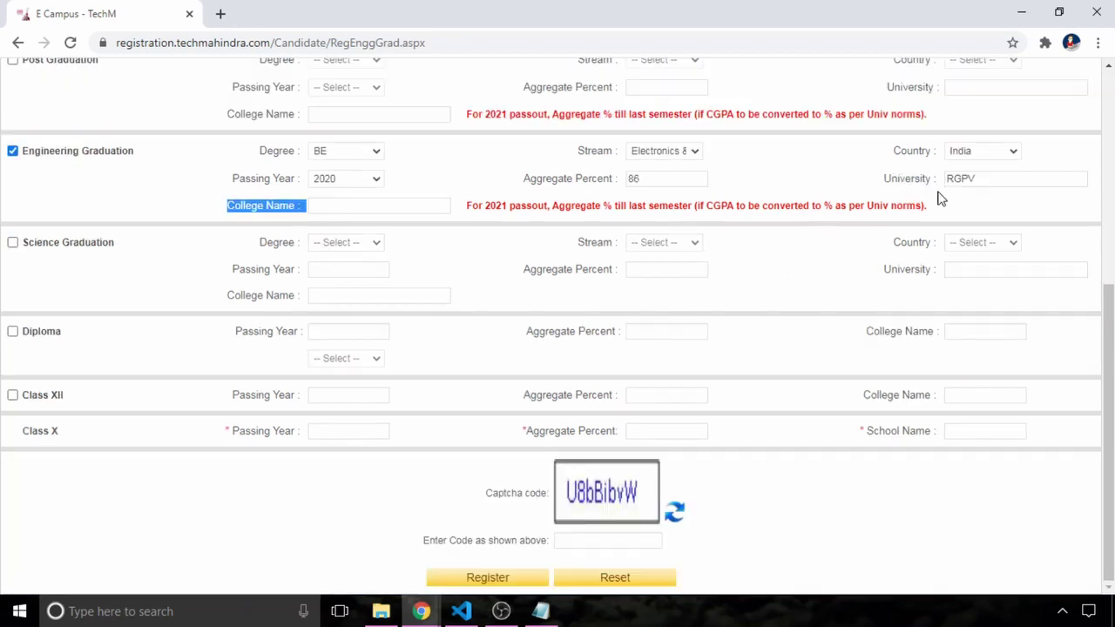
Read the note on aggregate percentage for 2021 passouts under Engineering Graduation.
{"action": "left_click_drag", "start_coordinate": [938, 193], "coordinate": [935, 208]}
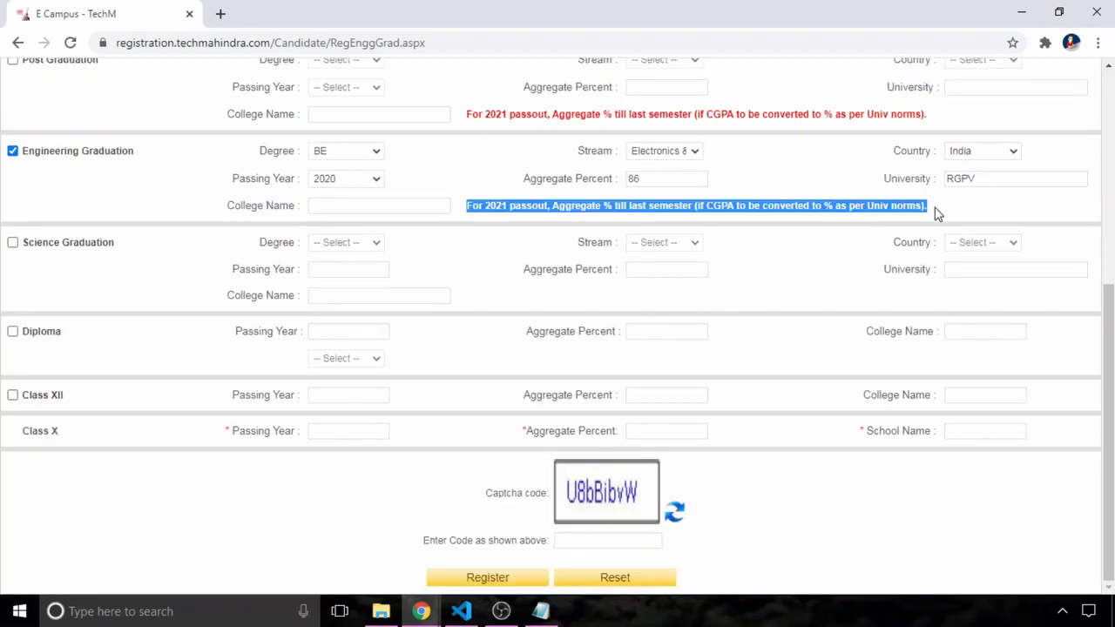
{"action": "left_click", "coordinate": [960, 208]}
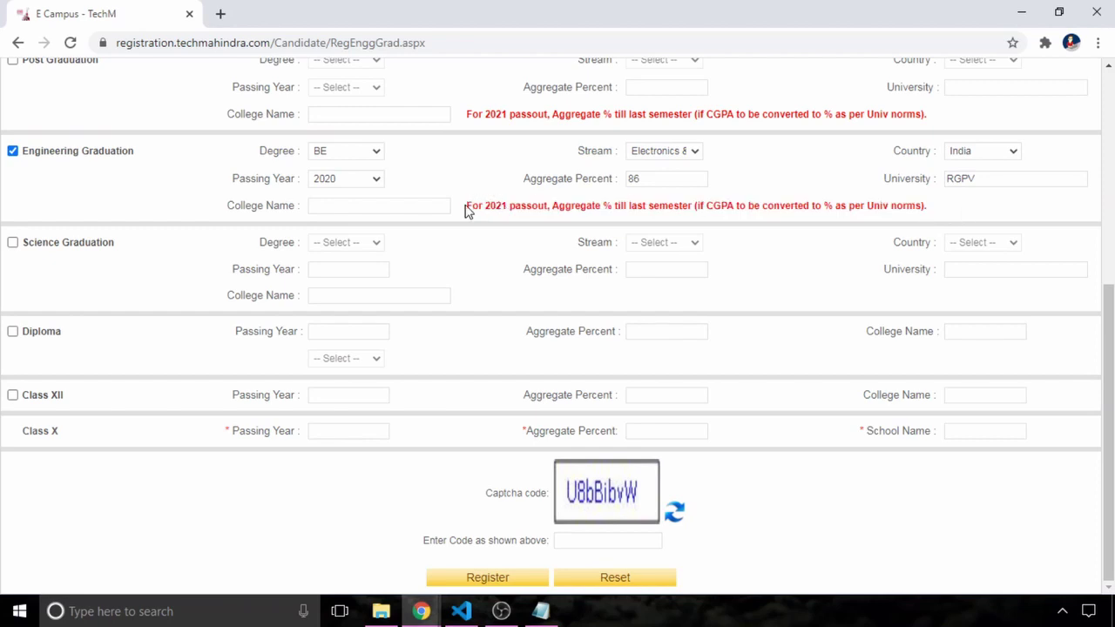
{"action": "left_click_drag", "start_coordinate": [467, 212], "coordinate": [939, 213]}
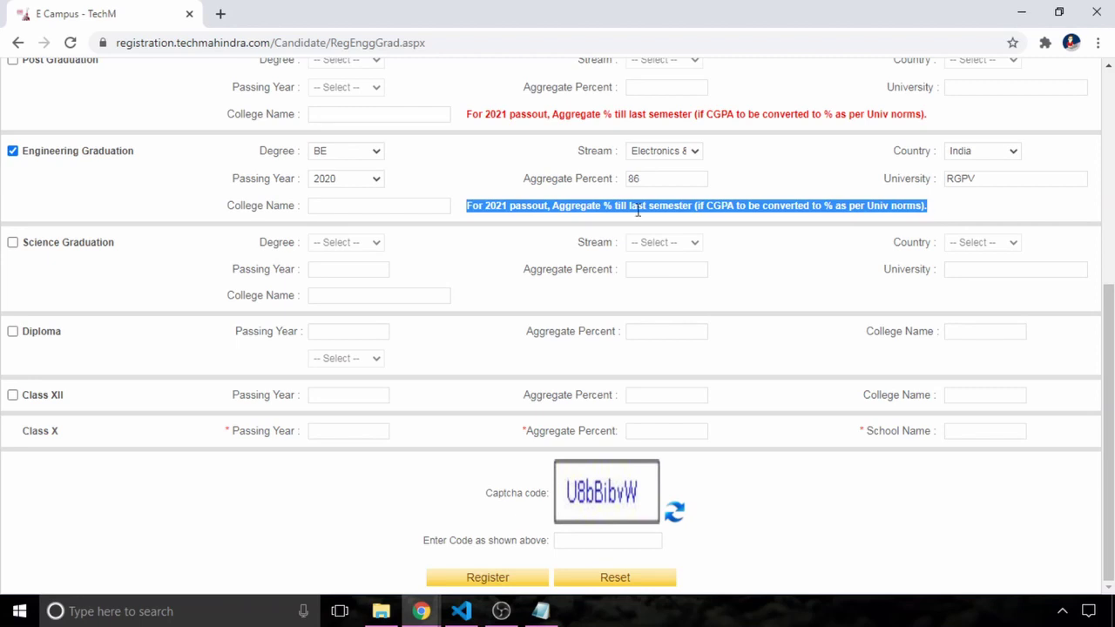
Review the optional Science Graduation and Diploma sections of the qualification details.
{"action": "left_click", "coordinate": [434, 225]}
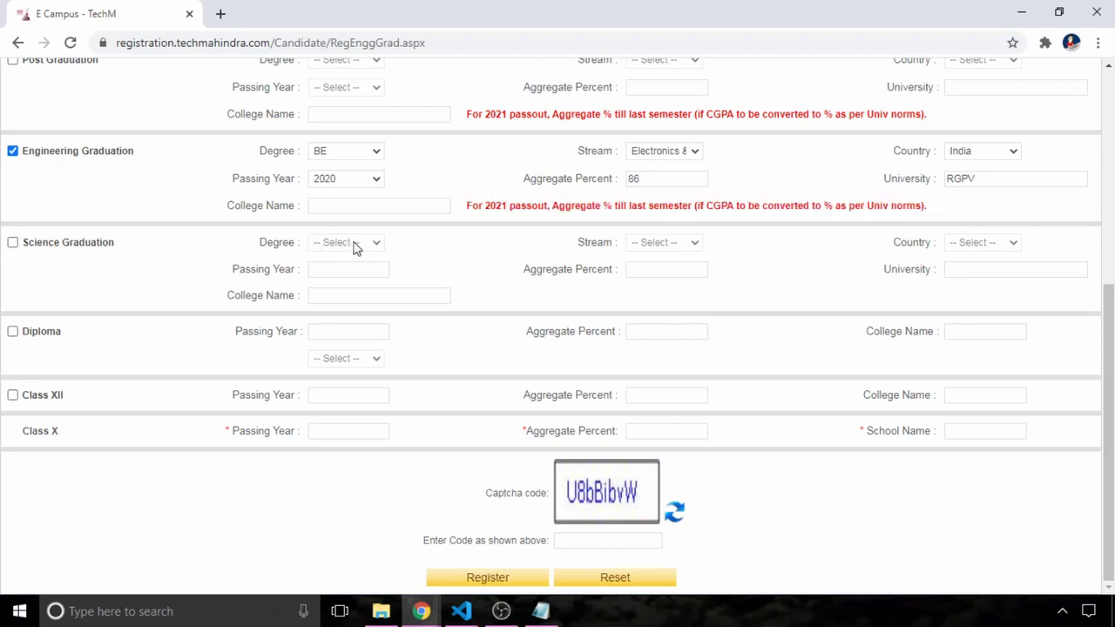
{"action": "left_click_drag", "start_coordinate": [37, 243], "coordinate": [139, 242]}
{"action": "left_click_drag", "start_coordinate": [24, 338], "coordinate": [50, 341]}
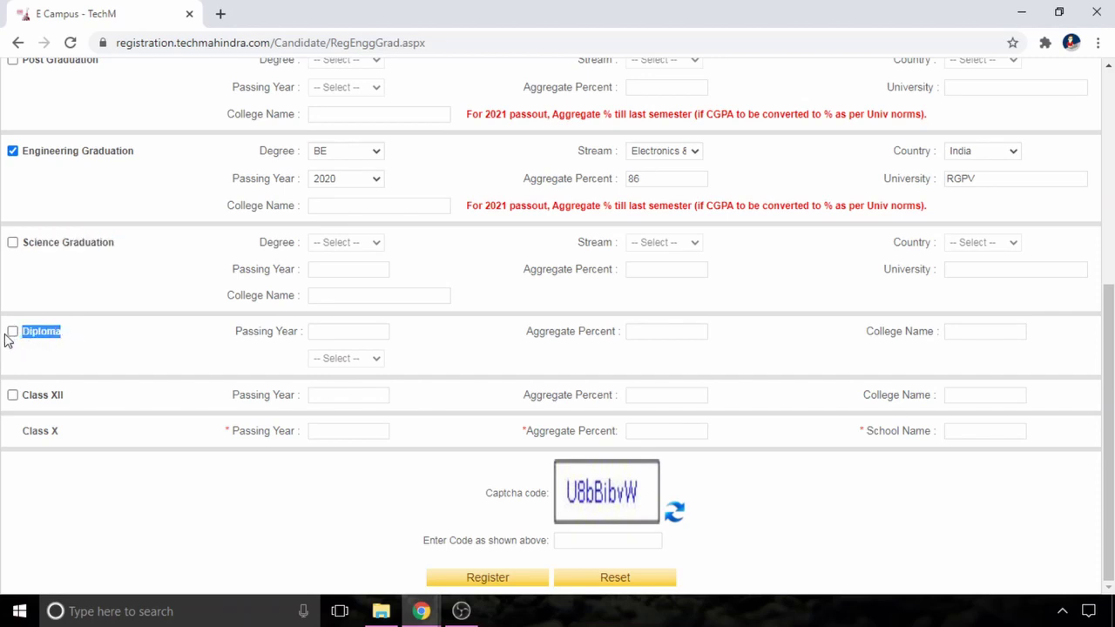
{"action": "left_click", "coordinate": [52, 365]}
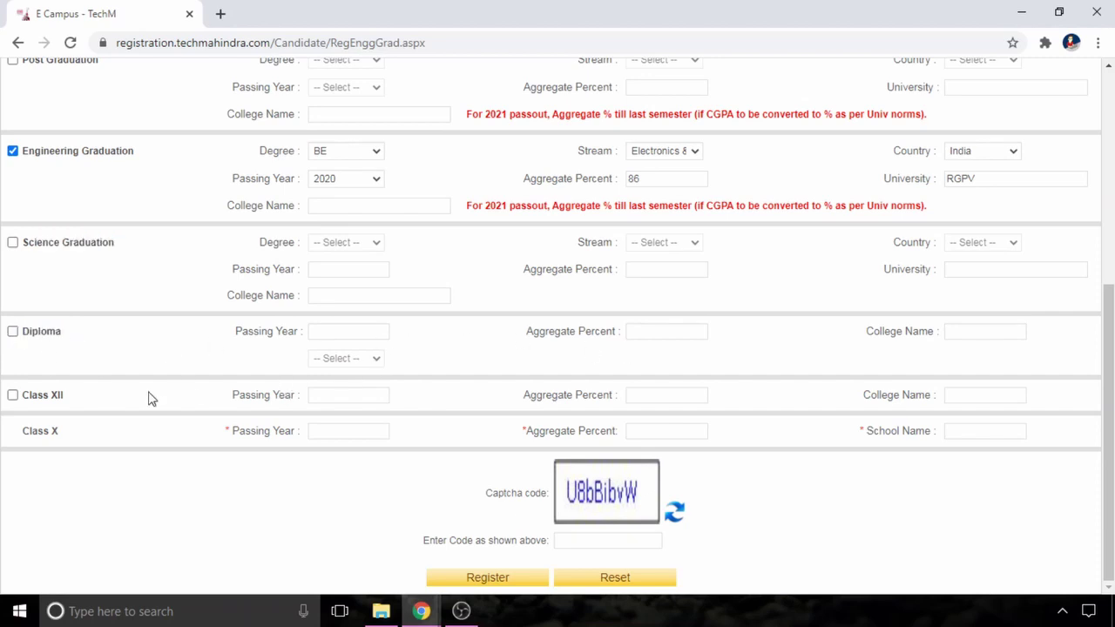
Enable Class XII in the qualification details and enter 2016 as its passing year and 93.6 as its aggregate percent.
{"action": "left_click", "coordinate": [12, 395]}
{"action": "left_click_drag", "start_coordinate": [262, 394], "coordinate": [308, 401]}
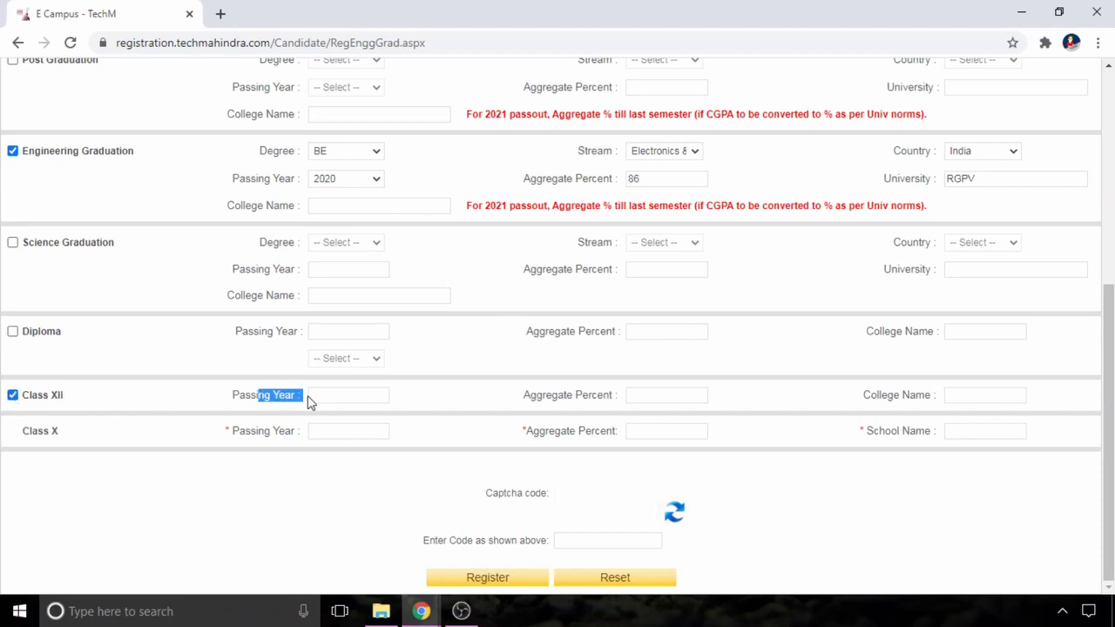
{"action": "left_click", "coordinate": [328, 398]}
{"action": "type", "text": "2016"}
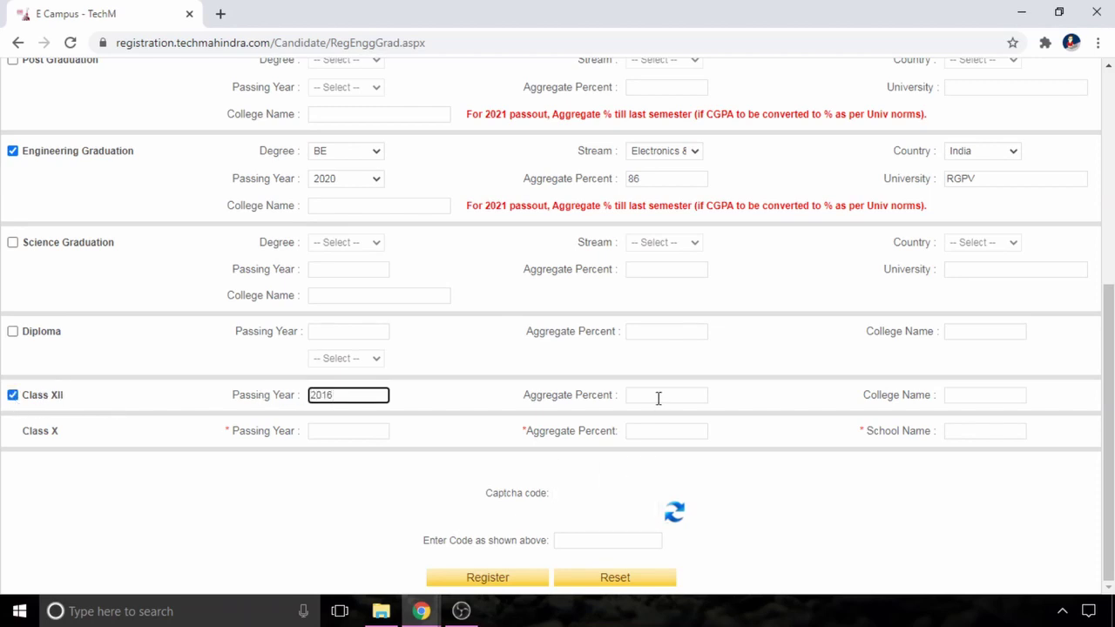
{"action": "left_click", "coordinate": [659, 398]}
{"action": "type", "text": "93.6"}
{"action": "left_click_drag", "start_coordinate": [525, 395], "coordinate": [624, 399]}
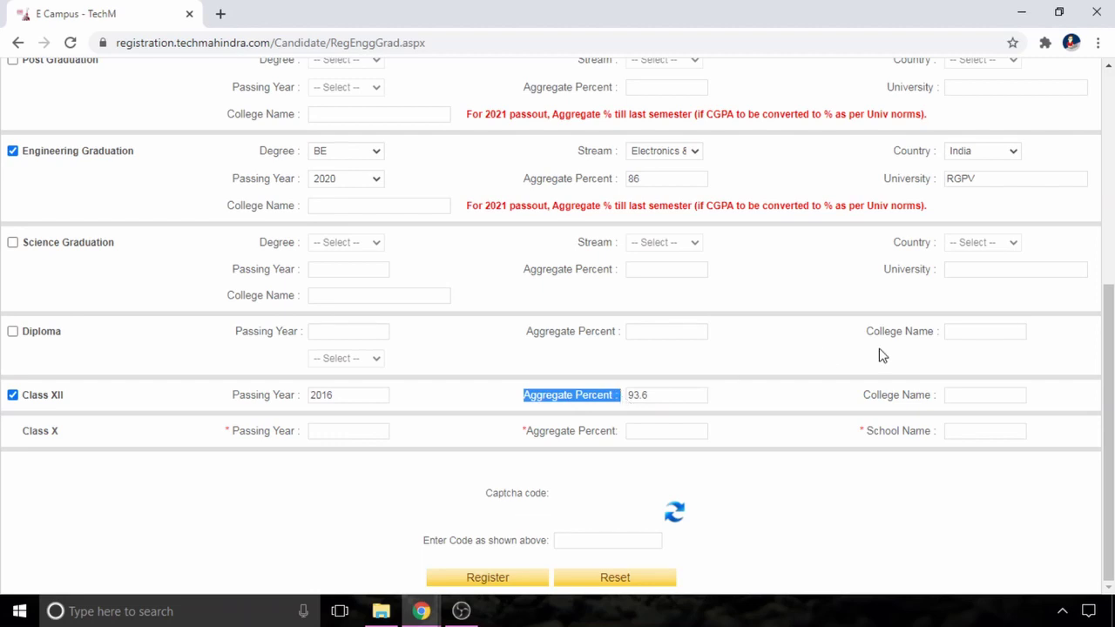
{"action": "left_click_drag", "start_coordinate": [862, 395], "coordinate": [947, 396]}
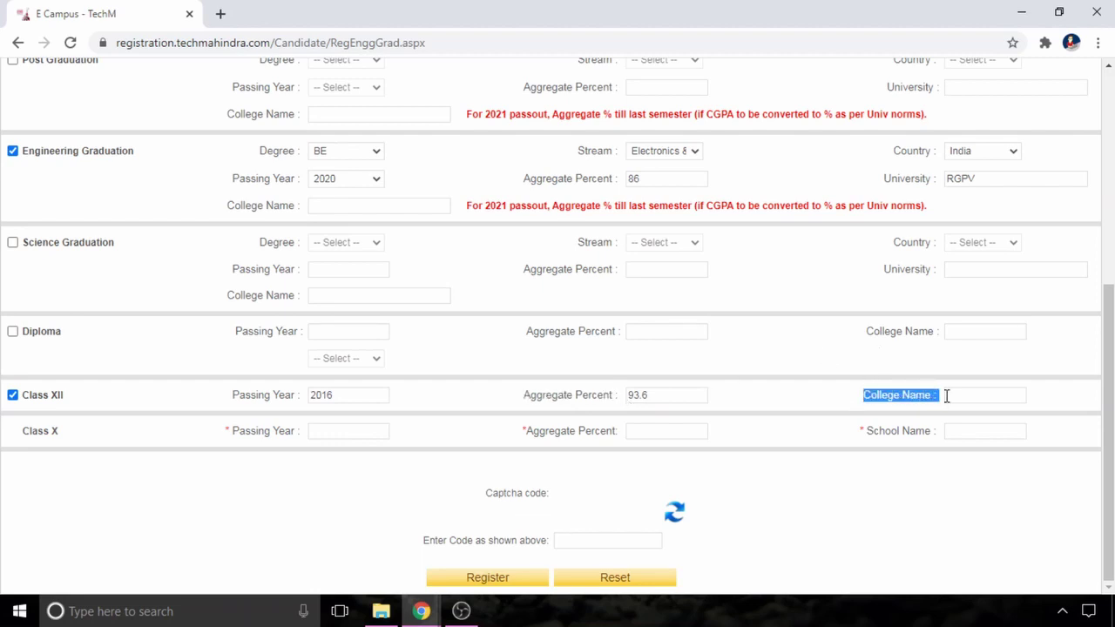
{"action": "left_click_drag", "start_coordinate": [59, 433], "coordinate": [6, 440]}
{"action": "left_click", "coordinate": [117, 449]}
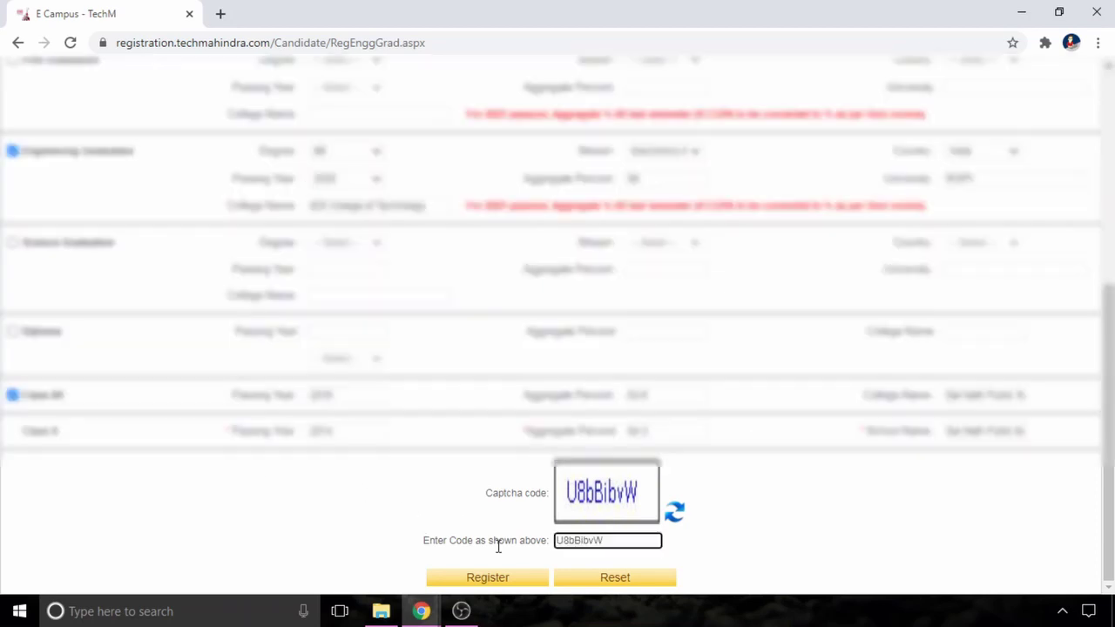
Check the entered captcha code, submit the registration form and read the issued registration ID and PIN details.
{"action": "left_click_drag", "start_coordinate": [456, 541], "coordinate": [628, 542]}
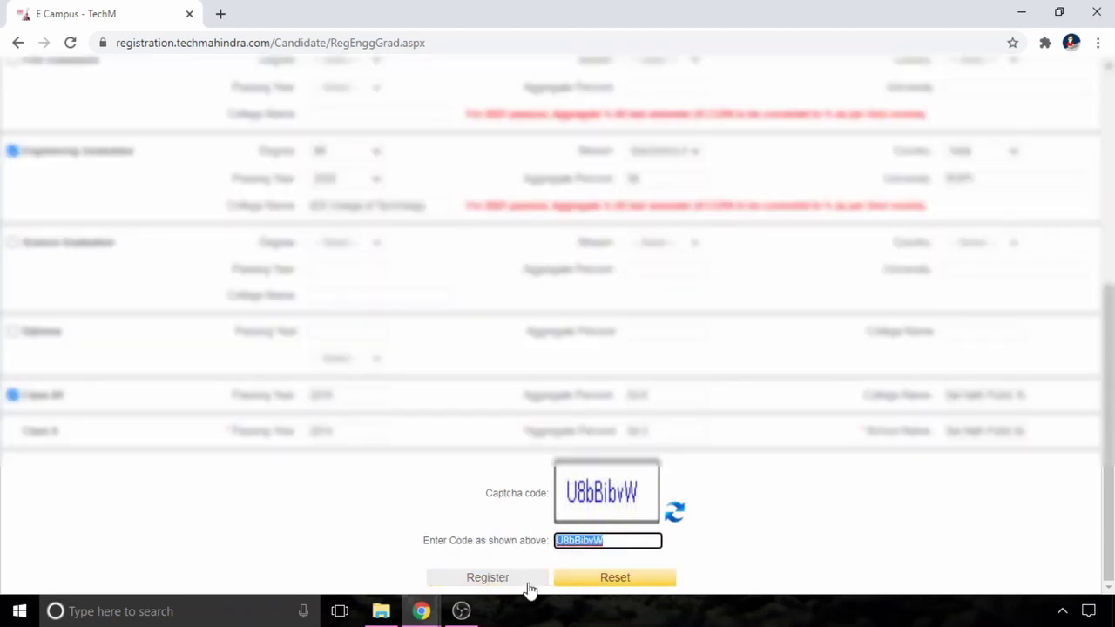
{"action": "left_click", "coordinate": [467, 577]}
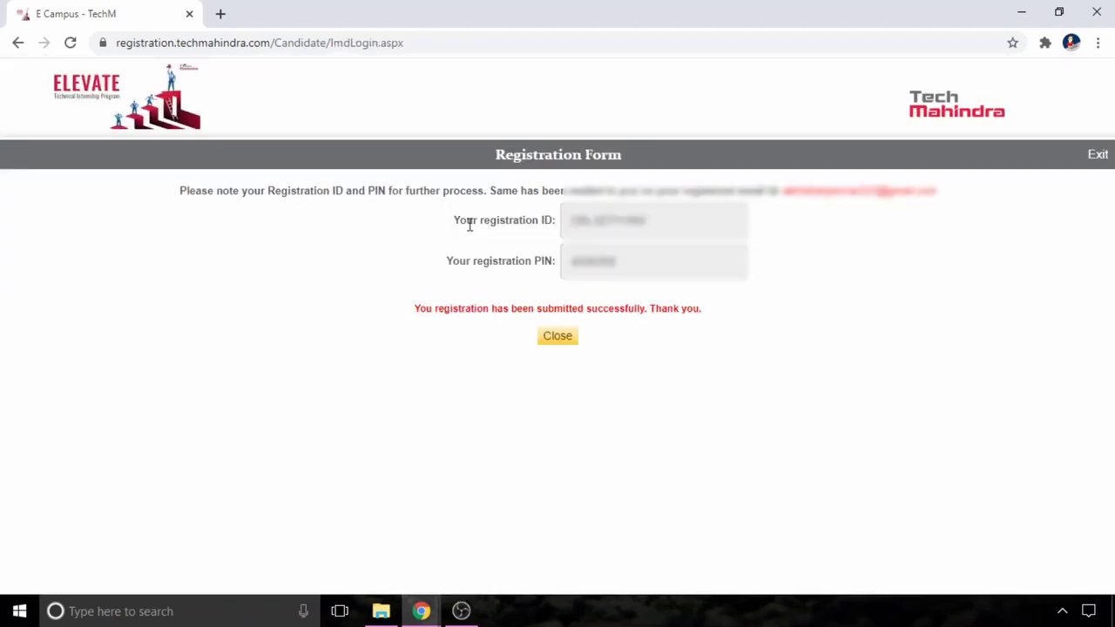
{"action": "left_click_drag", "start_coordinate": [450, 224], "coordinate": [554, 261]}
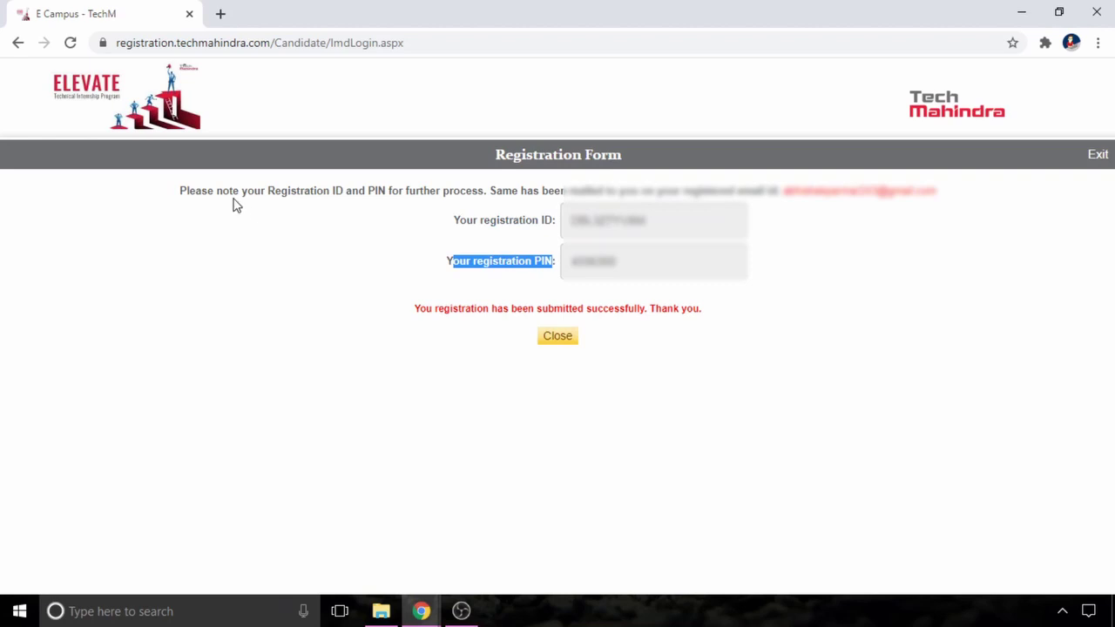
{"action": "left_click_drag", "start_coordinate": [222, 191], "coordinate": [909, 187]}
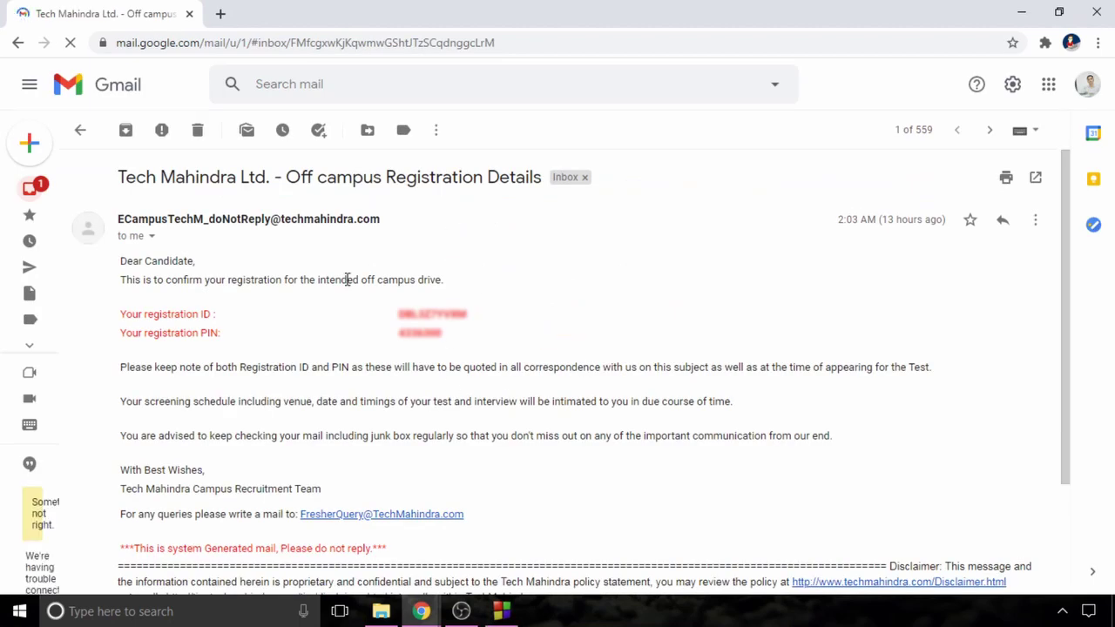
In Gmail, read the registration ID, PIN and instructions in Tech Mahindra's Off campus Registration Details message.
{"action": "left_click_drag", "start_coordinate": [119, 178], "coordinate": [423, 215]}
{"action": "left_click_drag", "start_coordinate": [180, 315], "coordinate": [248, 322]}
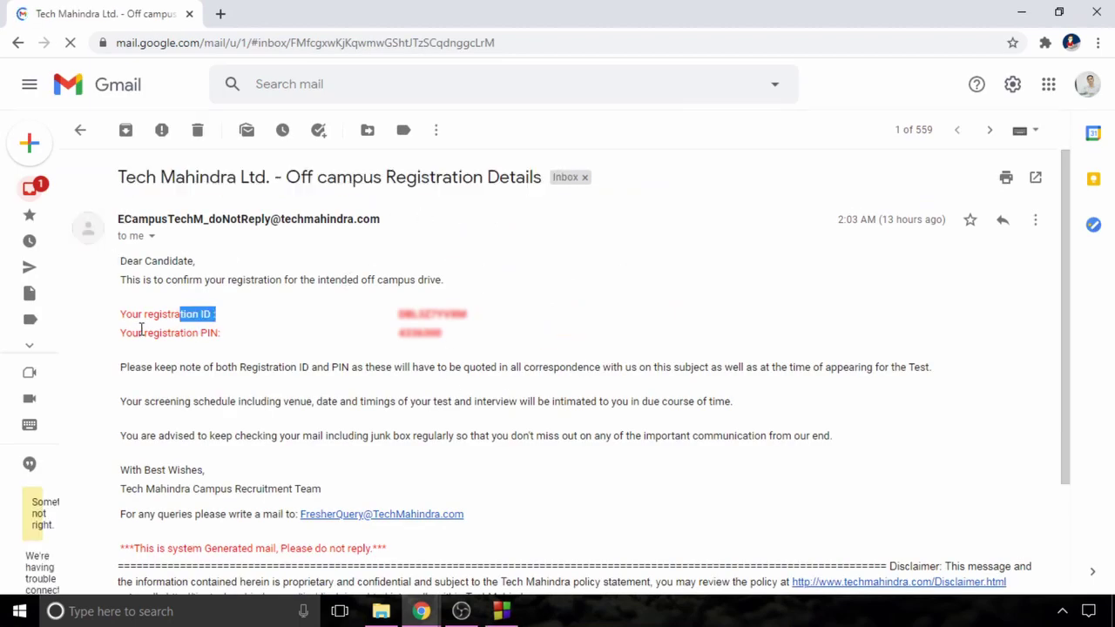
{"action": "left_click_drag", "start_coordinate": [137, 333], "coordinate": [223, 334]}
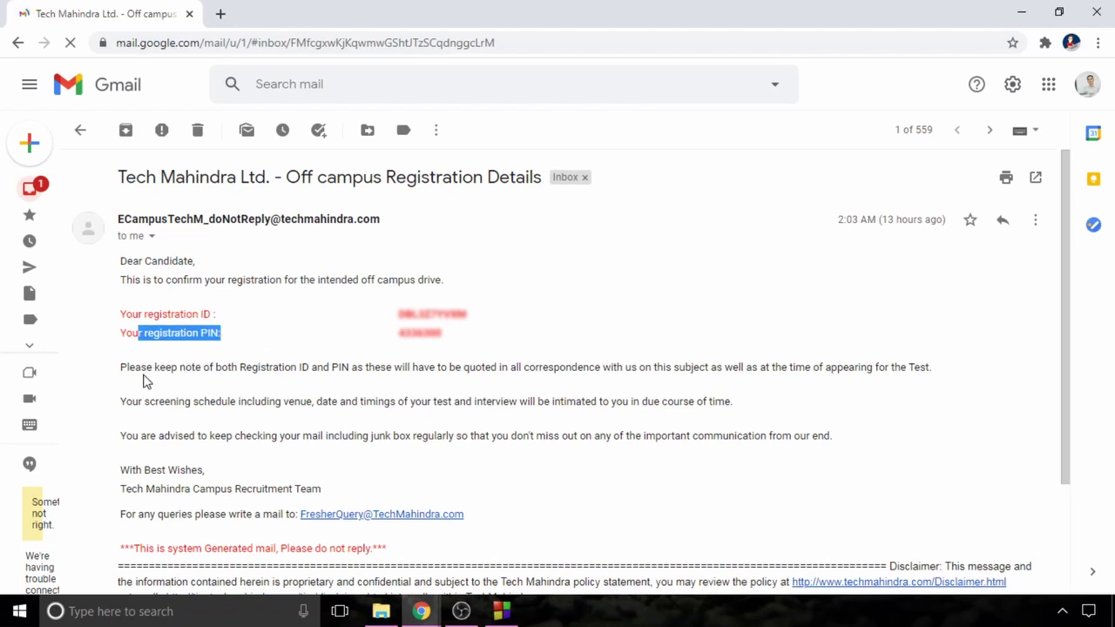
{"action": "left_click_drag", "start_coordinate": [143, 373], "coordinate": [277, 381]}
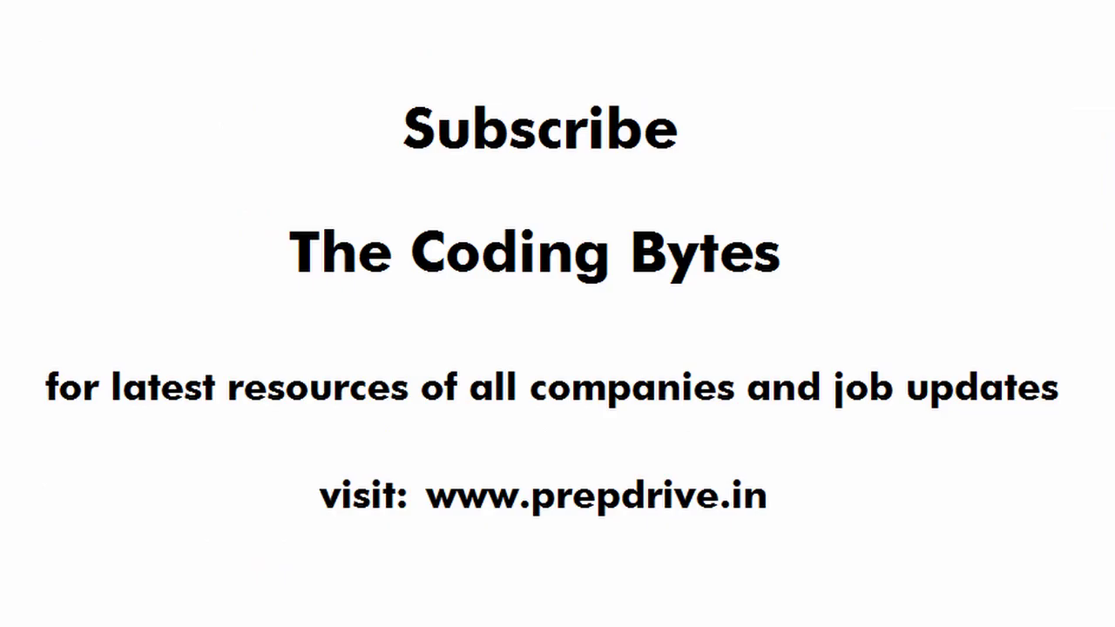